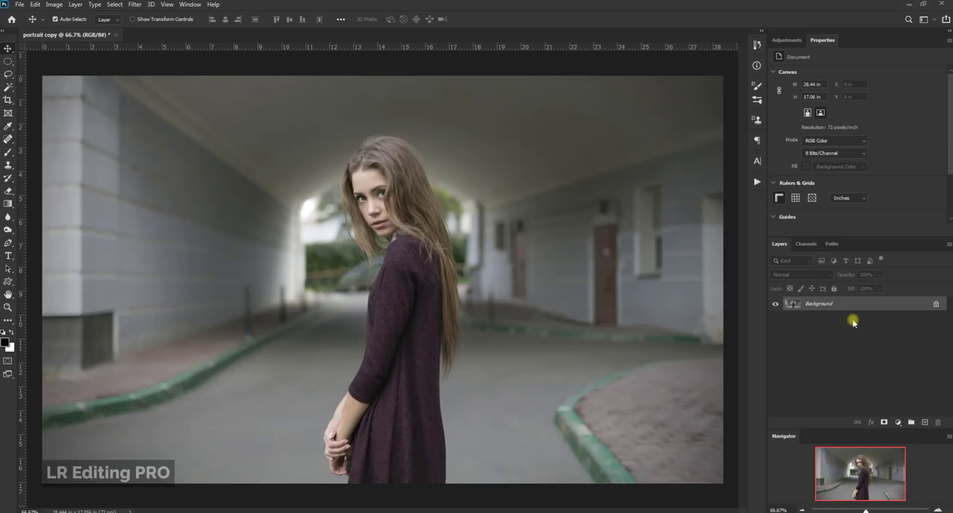
Step: Duplicate the Background layer and launch the Camera Raw Filter on the copy
{"action": "left_click_drag", "start_coordinate": [889, 305], "coordinate": [926, 422]}
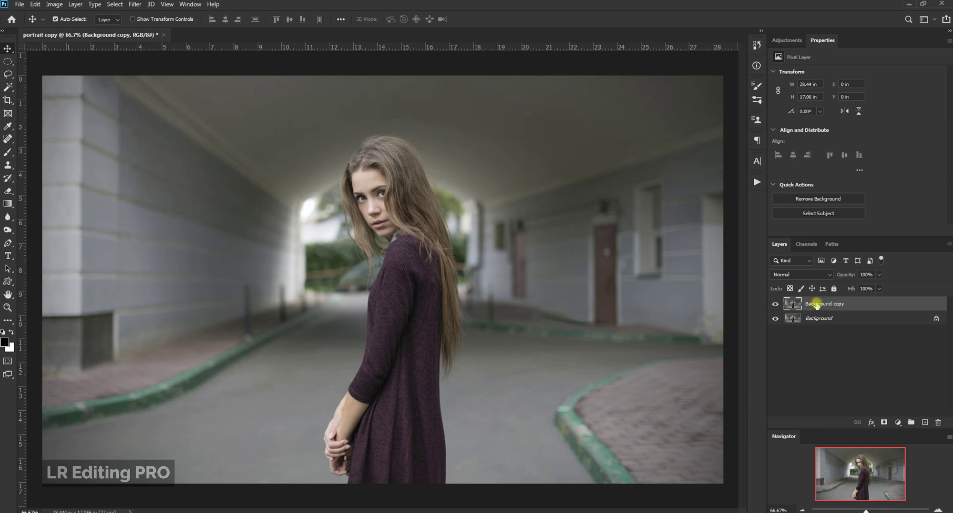
{"action": "left_click", "coordinate": [135, 4]}
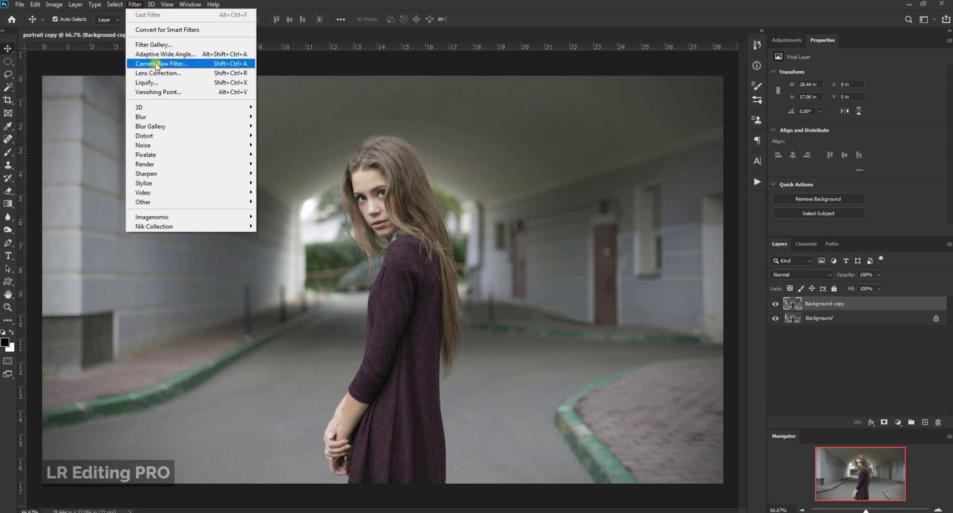
{"action": "left_click", "coordinate": [153, 64]}
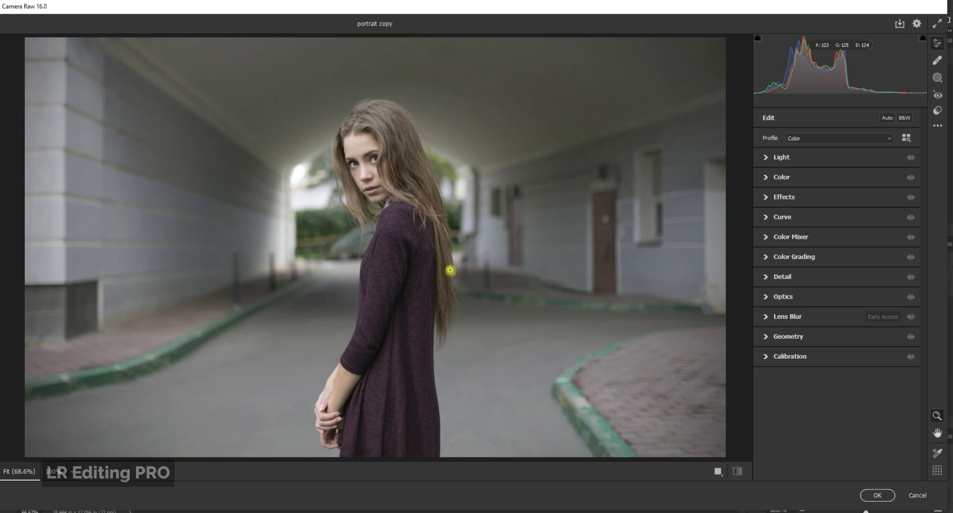
Step: Set Light to Exposure +0.40, Contrast +11, Highlights -71, Shadows +14, Whites +18, Blacks -40
{"action": "left_click", "coordinate": [765, 158]}
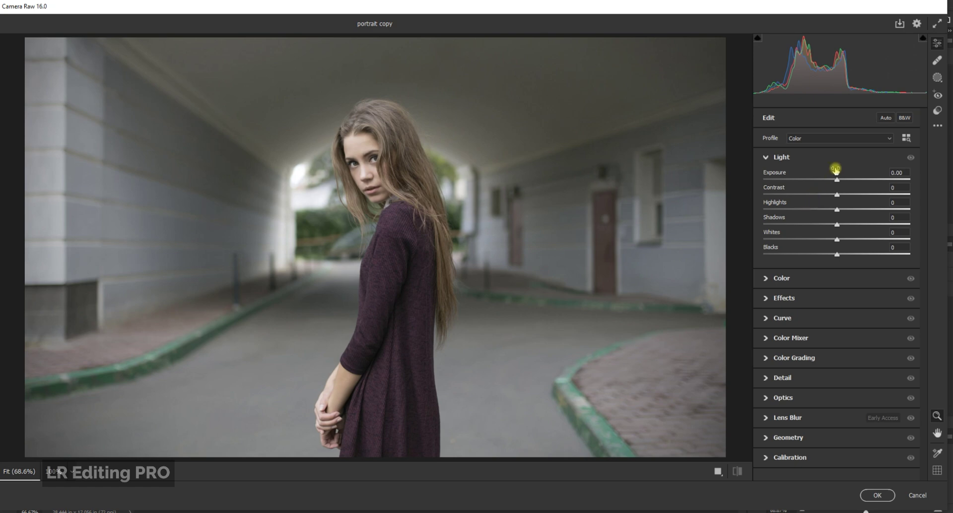
{"action": "left_click_drag", "start_coordinate": [838, 180], "coordinate": [845, 197]}
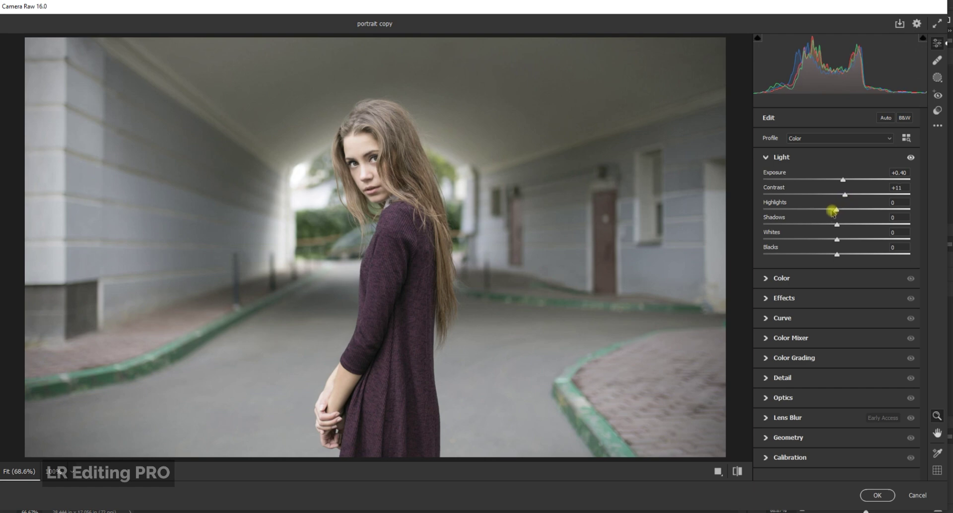
{"action": "left_click_drag", "start_coordinate": [837, 210], "coordinate": [788, 212]}
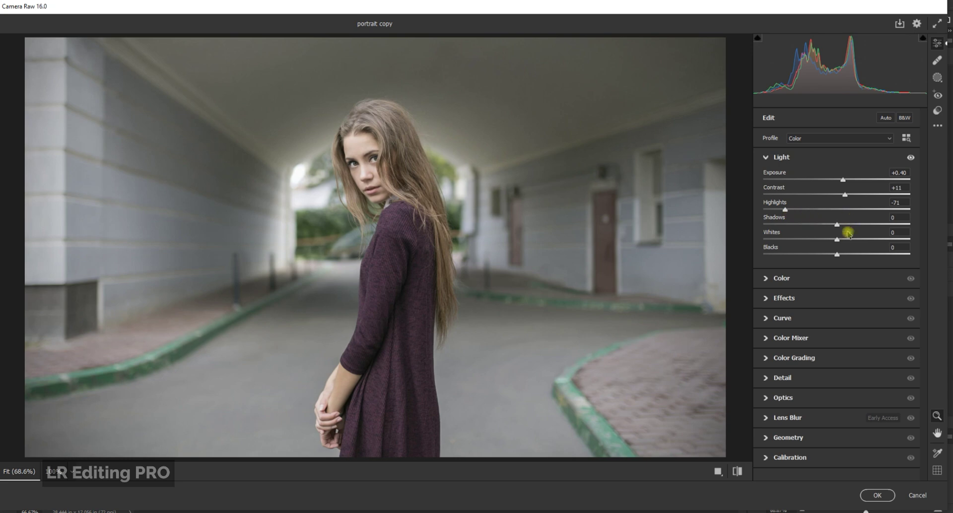
{"action": "left_click_drag", "start_coordinate": [838, 227], "coordinate": [845, 226]}
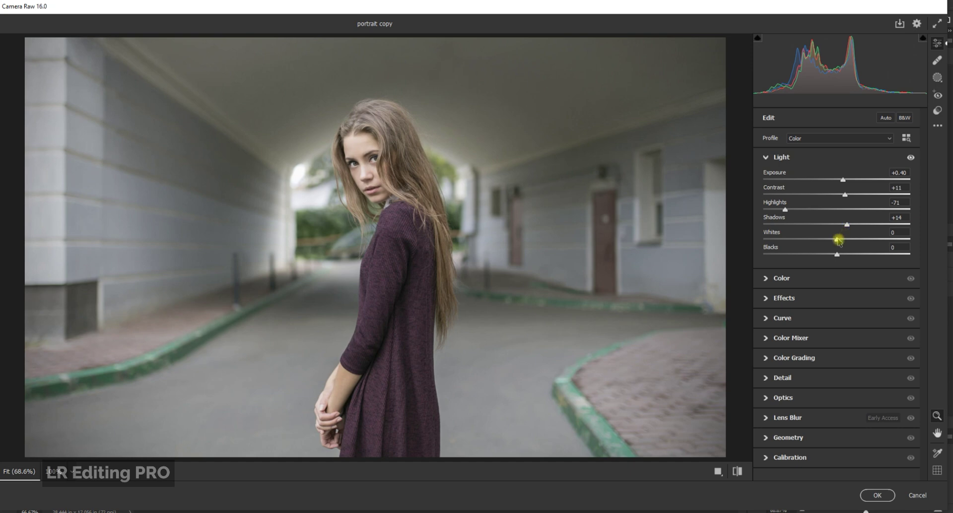
{"action": "left_click_drag", "start_coordinate": [838, 239], "coordinate": [850, 241]}
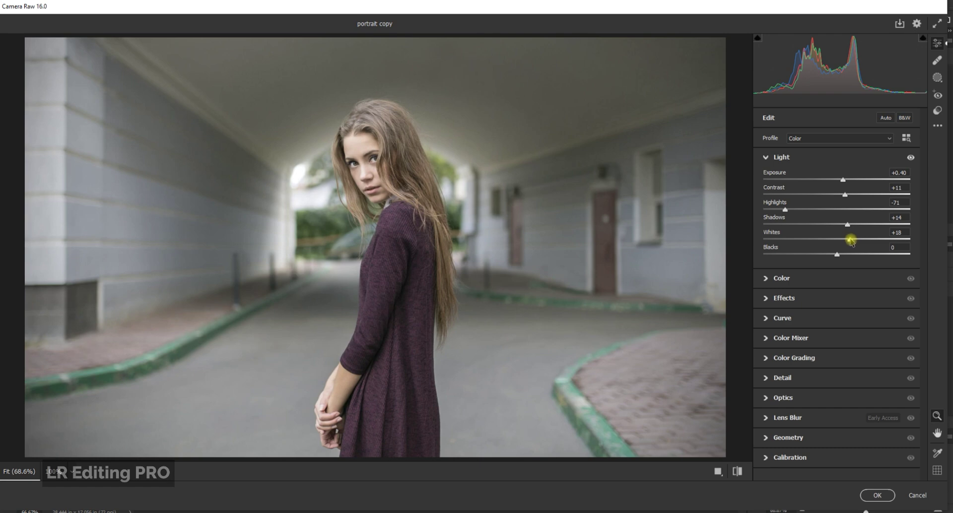
{"action": "left_click_drag", "start_coordinate": [837, 254], "coordinate": [809, 255]}
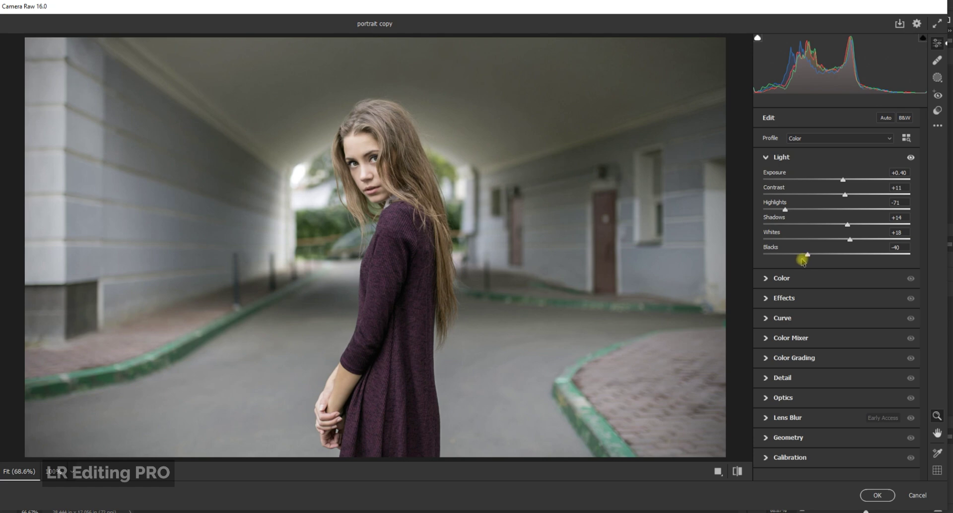
{"action": "left_click", "coordinate": [770, 278]}
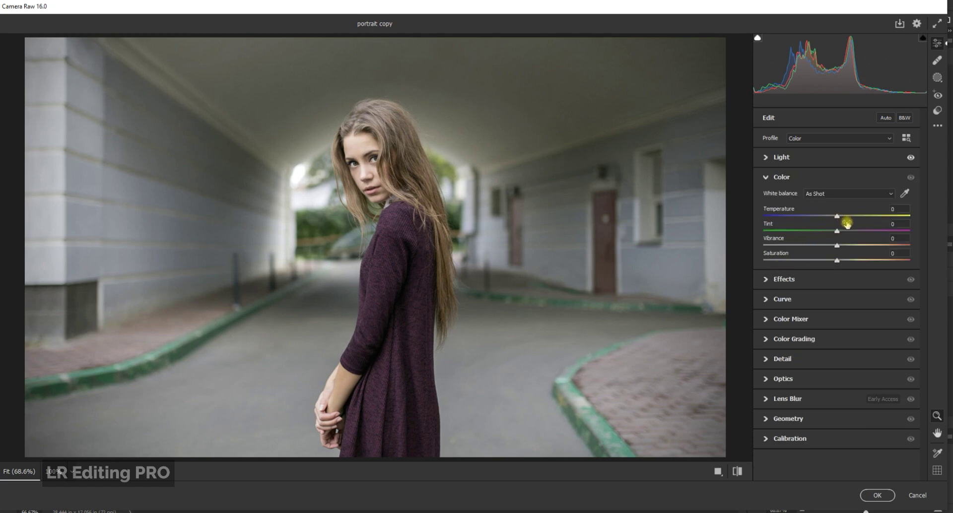
Step: Set Color to Temperature -7, Tint +5, Vibrance +24 and Saturation +22
{"action": "left_click_drag", "start_coordinate": [837, 220], "coordinate": [831, 216]}
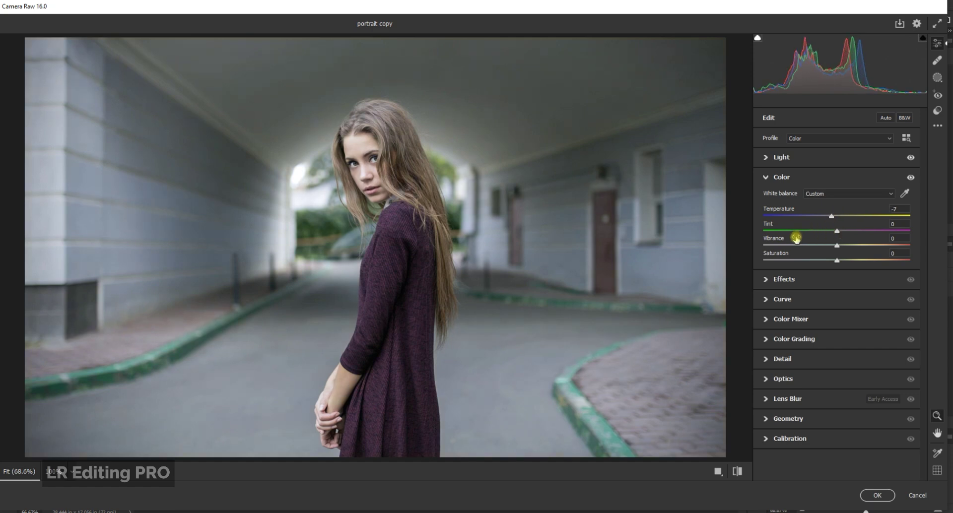
{"action": "left_click_drag", "start_coordinate": [837, 245], "coordinate": [858, 249]}
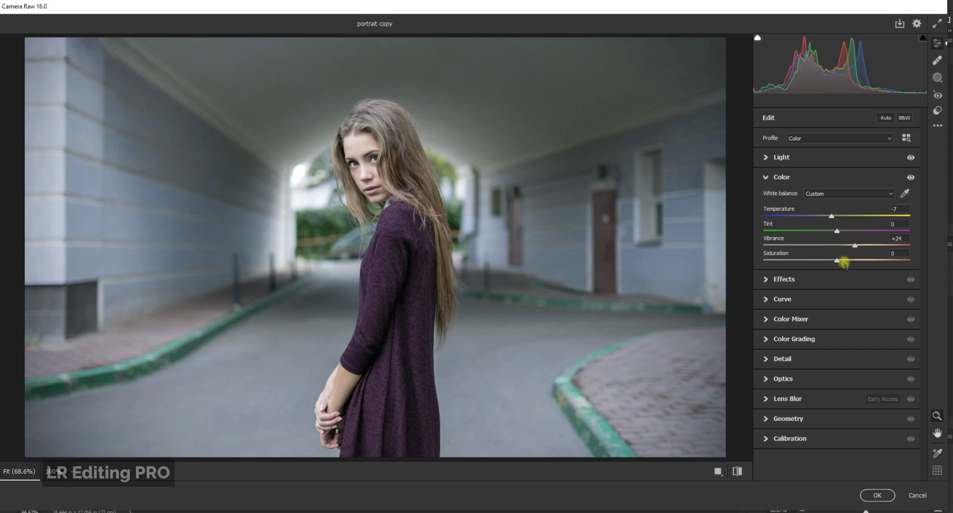
{"action": "left_click_drag", "start_coordinate": [840, 261], "coordinate": [855, 262]}
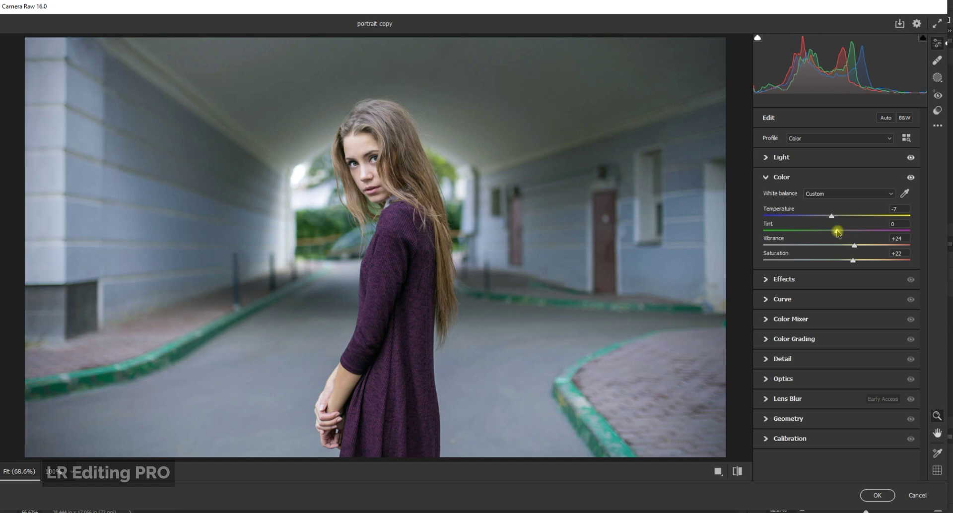
{"action": "left_click_drag", "start_coordinate": [838, 232], "coordinate": [842, 233]}
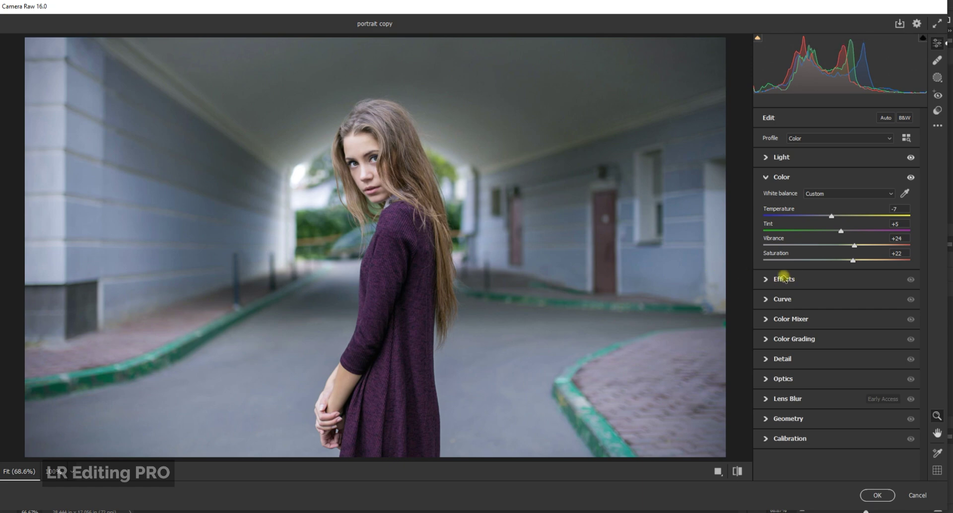
Step: Set Effects to Texture +10, Clarity +5, Dehaze +6 and Vignette -12
{"action": "left_click", "coordinate": [769, 279]}
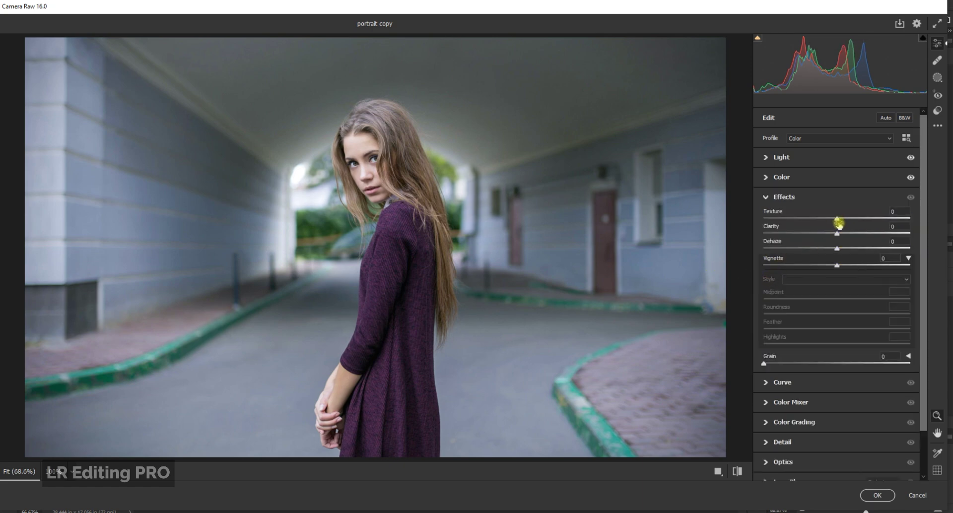
{"action": "left_click_drag", "start_coordinate": [838, 219], "coordinate": [842, 236]}
{"action": "left_click_drag", "start_coordinate": [838, 249], "coordinate": [844, 250]}
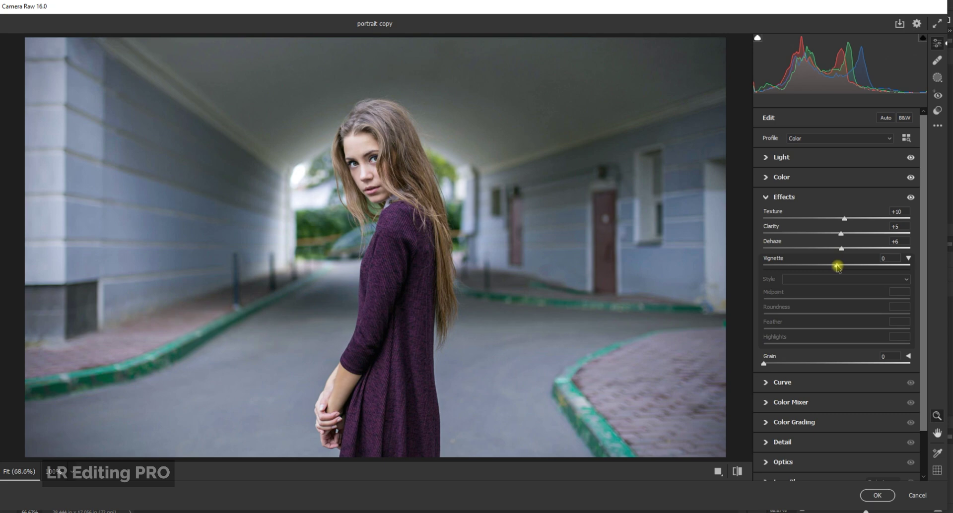
{"action": "left_click_drag", "start_coordinate": [838, 267], "coordinate": [830, 267]}
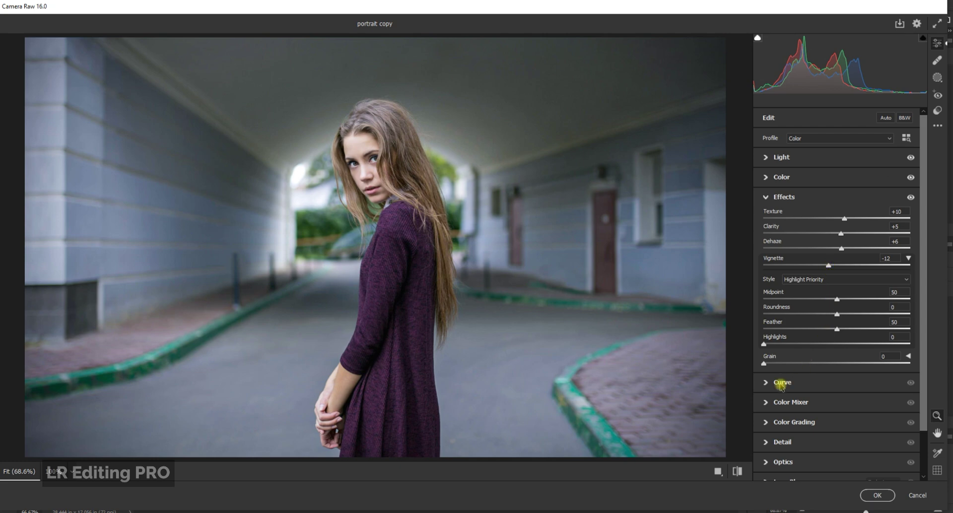
Step: Set the parametric tone curve to Highlights -31, Lights +17, Darks -10, Shadows +7
{"action": "left_click", "coordinate": [779, 382]}
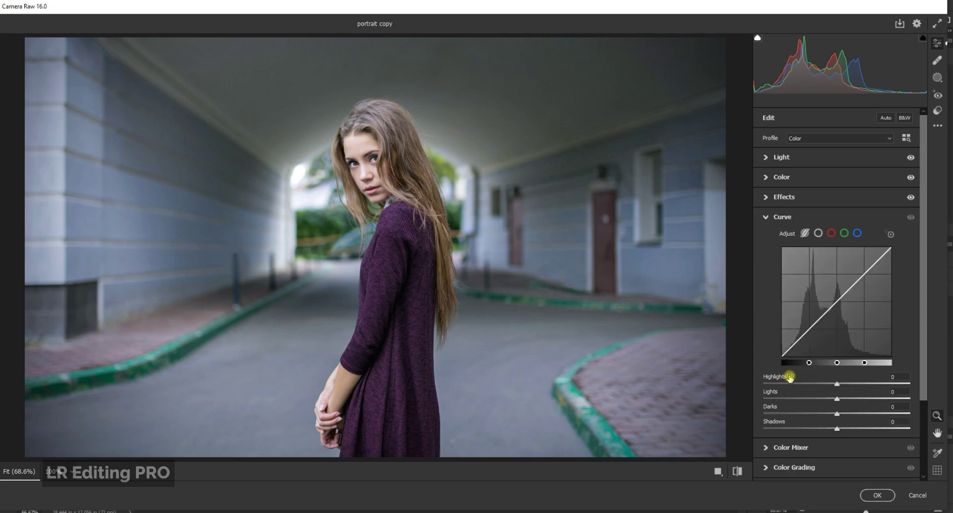
{"action": "left_click_drag", "start_coordinate": [926, 320], "coordinate": [926, 358]}
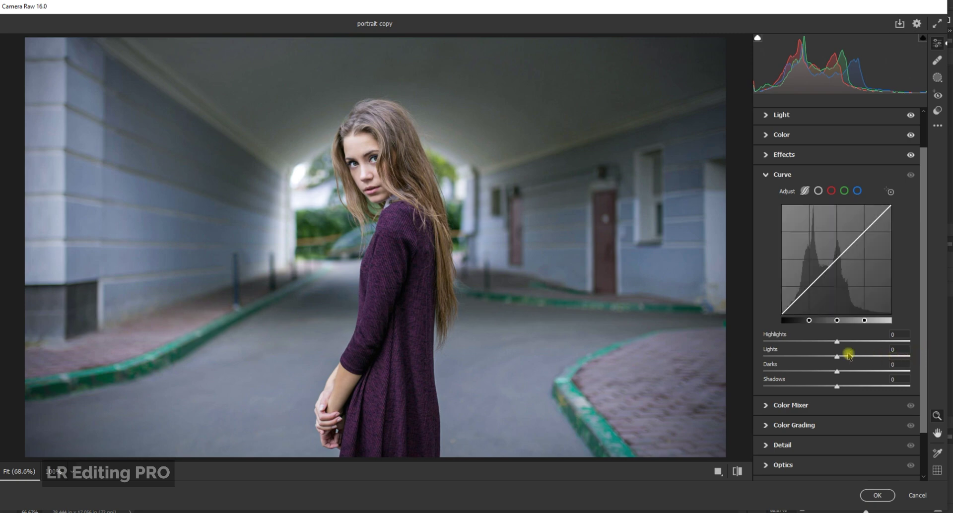
{"action": "left_click_drag", "start_coordinate": [837, 342], "coordinate": [815, 344]}
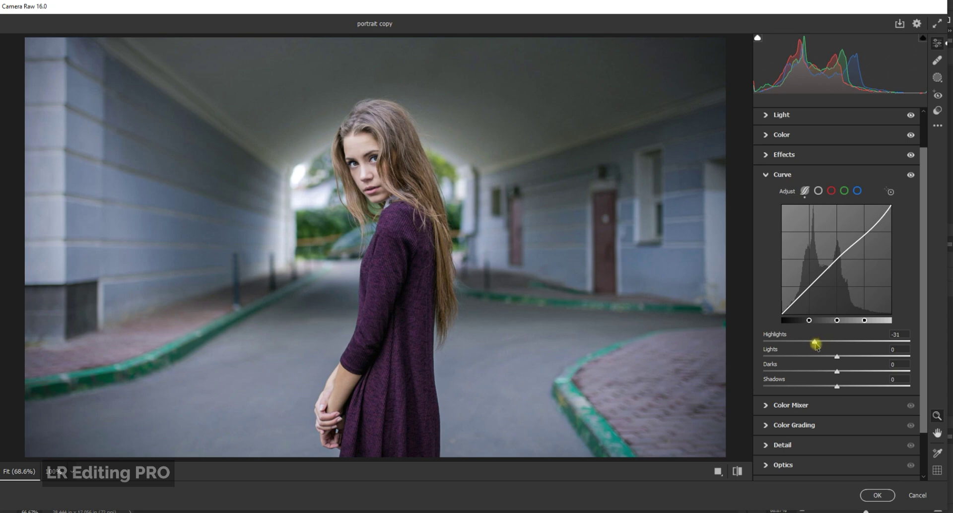
{"action": "left_click_drag", "start_coordinate": [838, 357], "coordinate": [851, 358]}
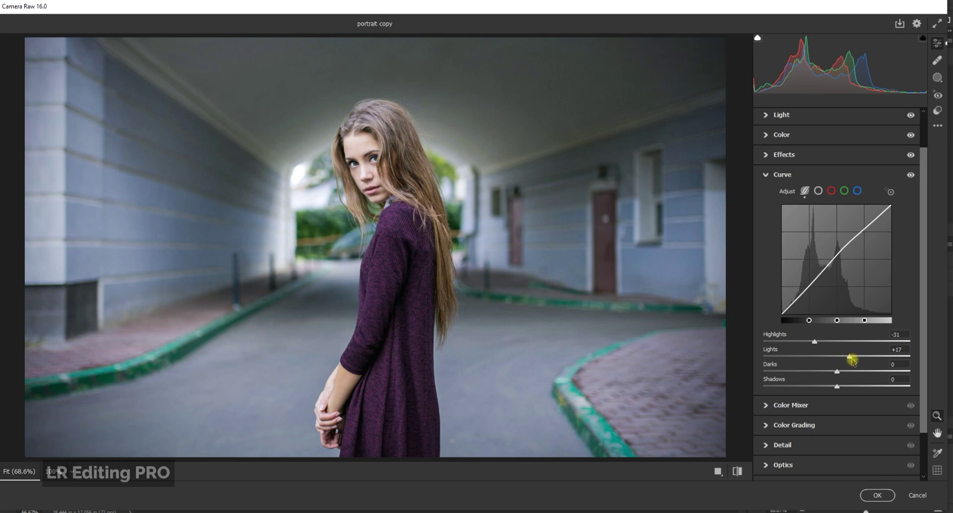
{"action": "left_click_drag", "start_coordinate": [837, 371], "coordinate": [843, 388]}
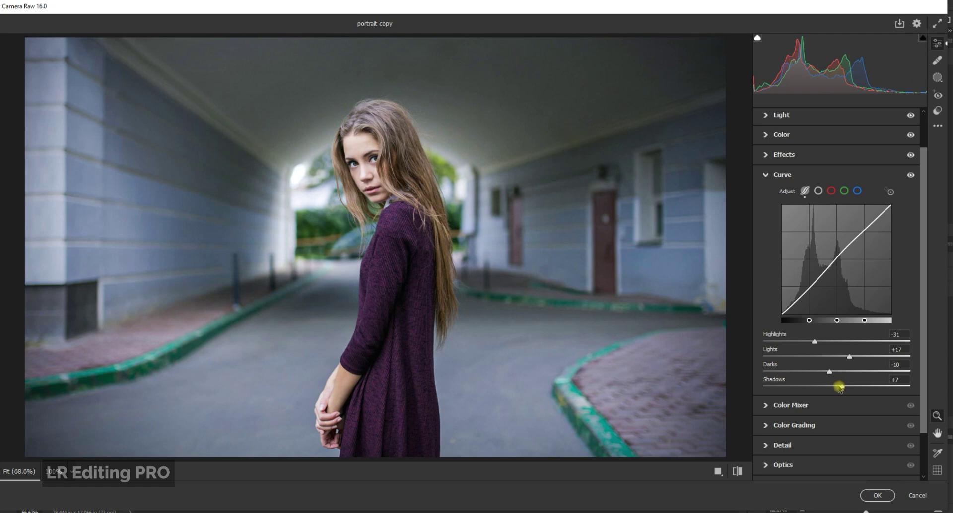
{"action": "left_click", "coordinate": [767, 405]}
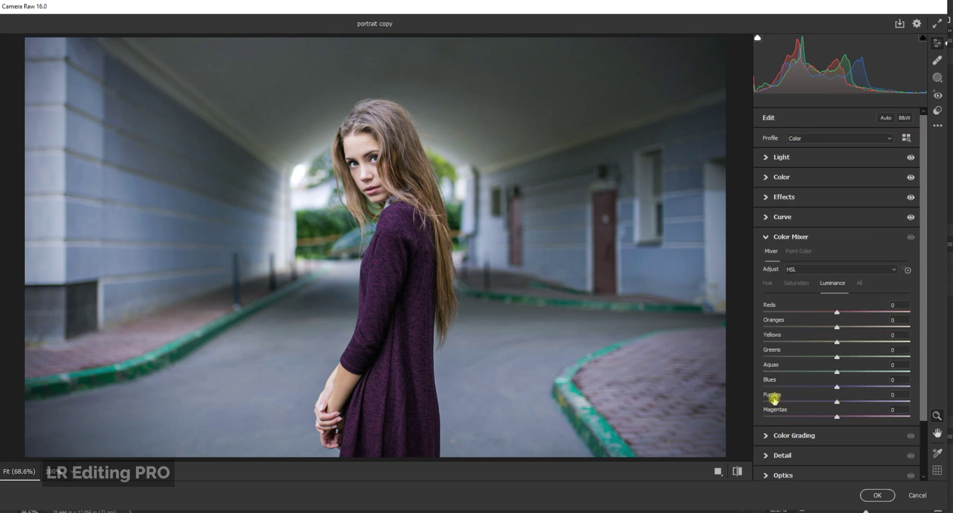
Step: Raise HSL saturation: Reds +33, Oranges +27, Yellows +14, Greens +29, Blues +22
{"action": "left_click", "coordinate": [793, 291]}
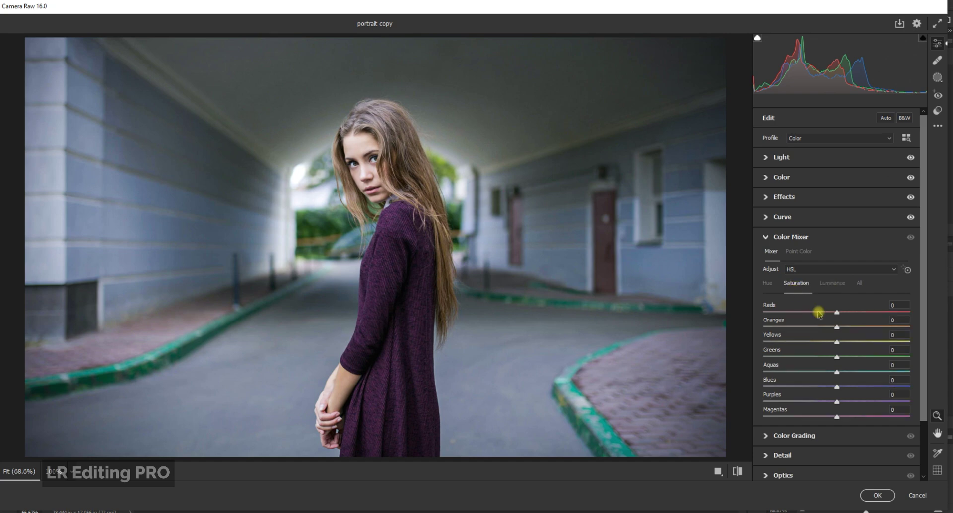
{"action": "left_click_drag", "start_coordinate": [839, 313], "coordinate": [862, 319]}
{"action": "left_click_drag", "start_coordinate": [837, 328], "coordinate": [859, 327]}
{"action": "left_click_drag", "start_coordinate": [838, 343], "coordinate": [848, 343]}
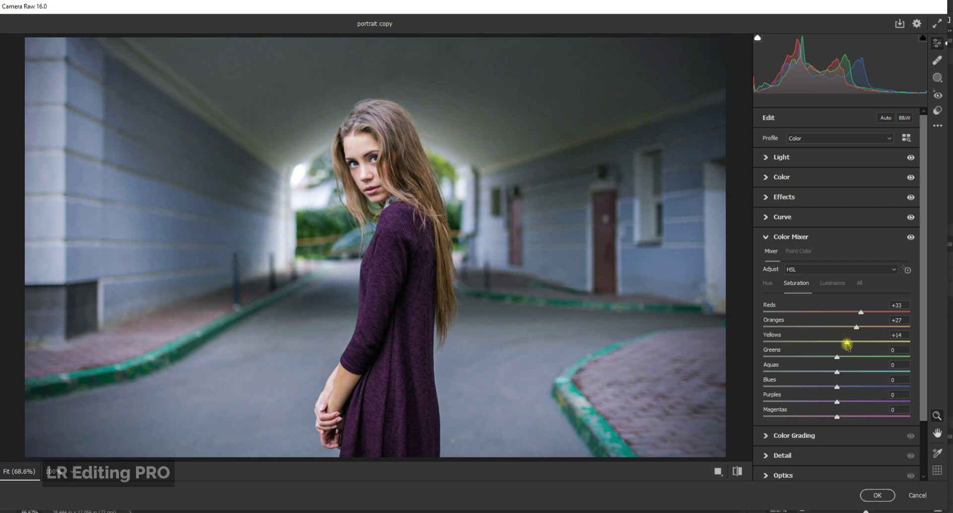
{"action": "left_click_drag", "start_coordinate": [837, 357], "coordinate": [859, 357]}
{"action": "left_click_drag", "start_coordinate": [838, 387], "coordinate": [853, 387]}
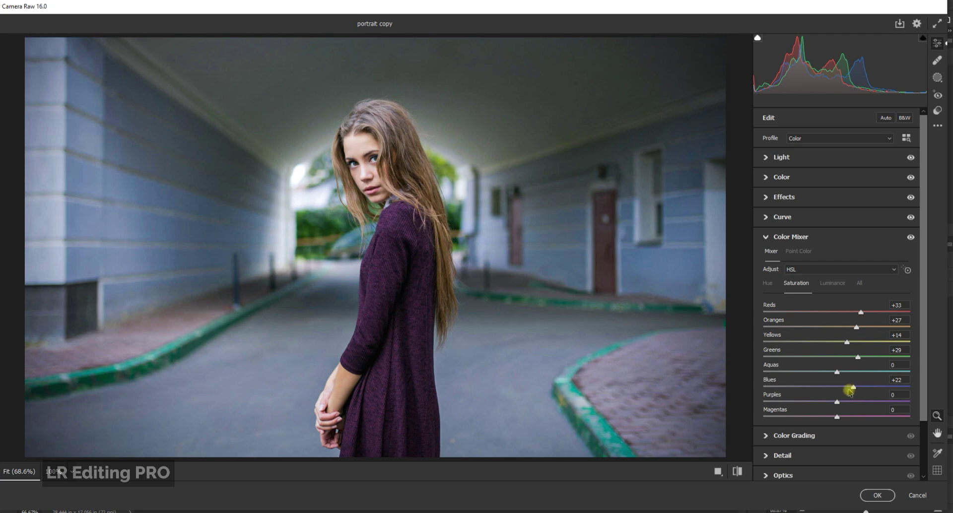
Step: Set HSL luminance to Oranges +5, Aquas +5, Blues -12 and Purples +63
{"action": "left_click", "coordinate": [833, 283]}
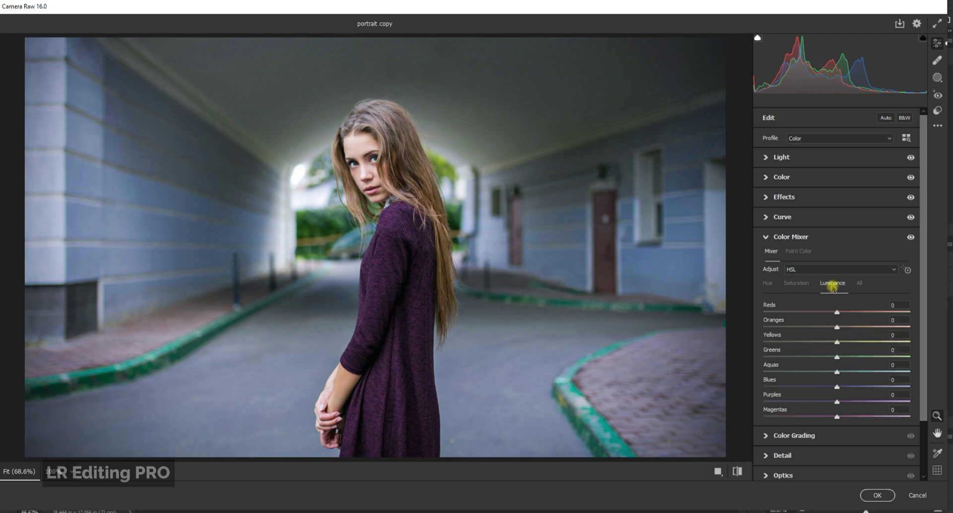
{"action": "left_click_drag", "start_coordinate": [836, 329], "coordinate": [840, 329]}
{"action": "left_click_drag", "start_coordinate": [838, 373], "coordinate": [842, 374]}
{"action": "left_click_drag", "start_coordinate": [838, 387], "coordinate": [830, 388]}
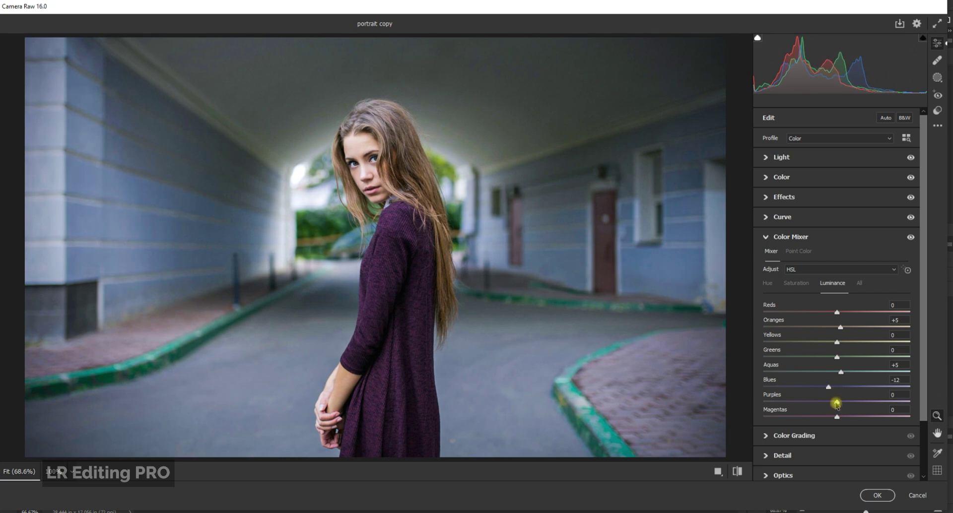
{"action": "left_click_drag", "start_coordinate": [838, 403], "coordinate": [887, 402]}
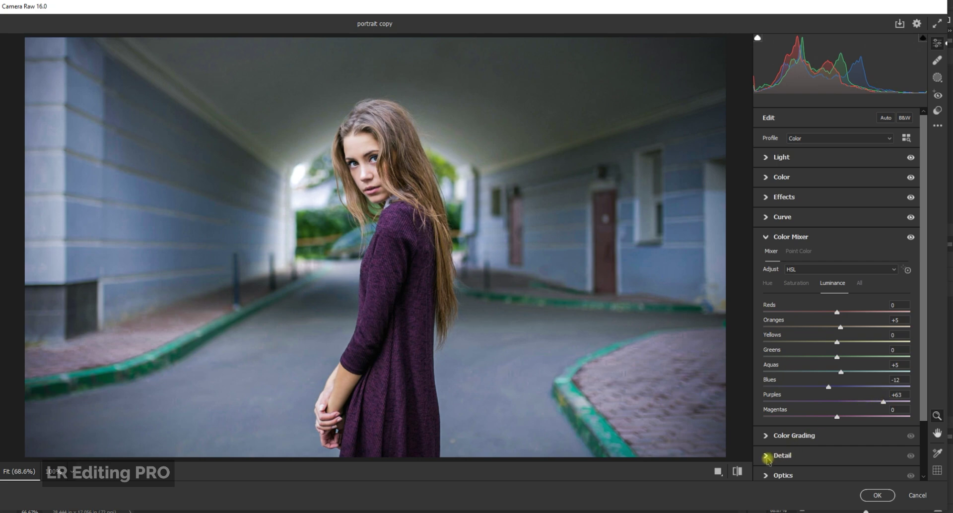
Step: Set Detail Sharpening to 13 and luminance Noise Reduction to 20
{"action": "left_click", "coordinate": [771, 456]}
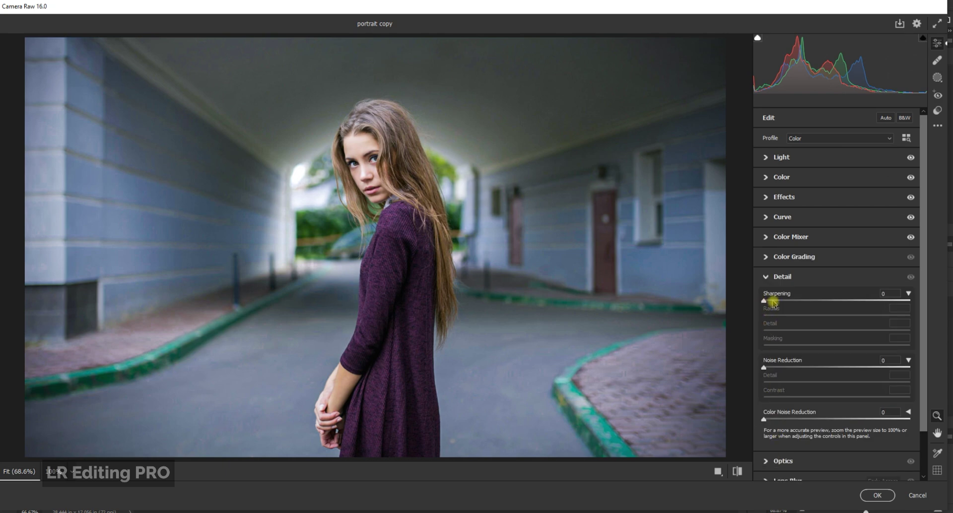
{"action": "left_click_drag", "start_coordinate": [765, 300], "coordinate": [775, 301]}
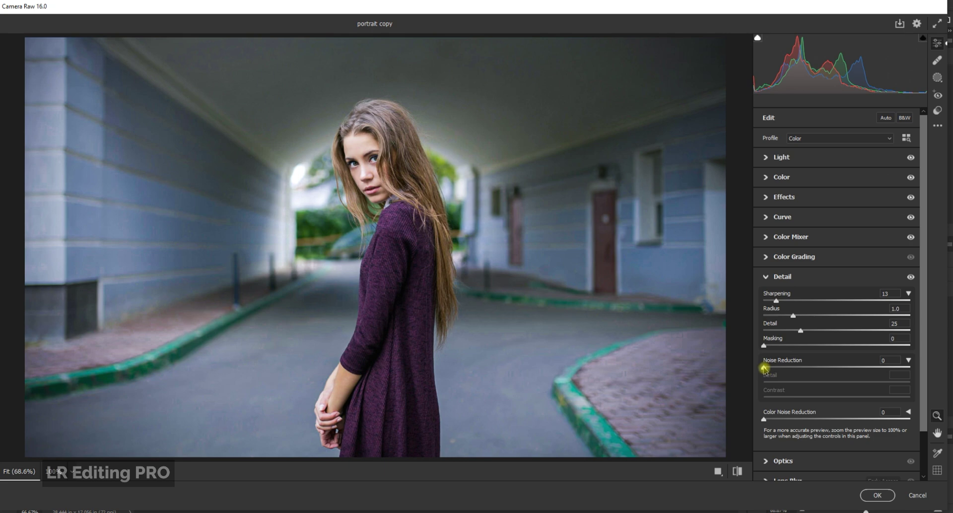
{"action": "left_click_drag", "start_coordinate": [764, 369], "coordinate": [799, 368]}
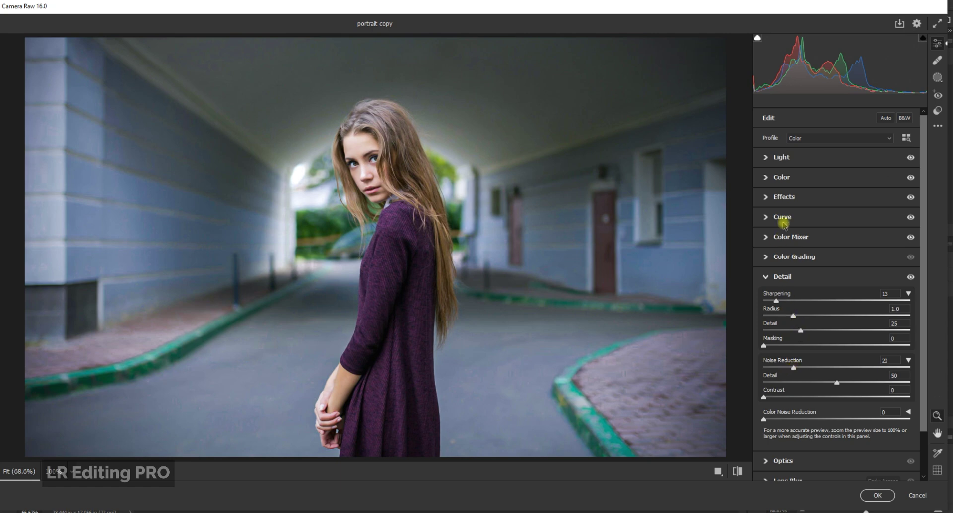
Step: Draw a radial gradient mask over the dress and rotate it to follow the dress
{"action": "left_click", "coordinate": [940, 79]}
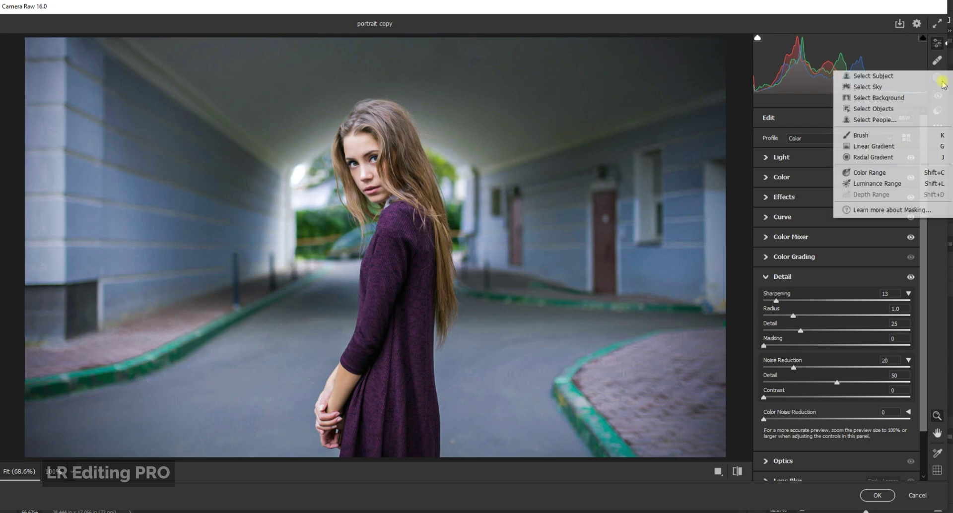
{"action": "left_click", "coordinate": [891, 159]}
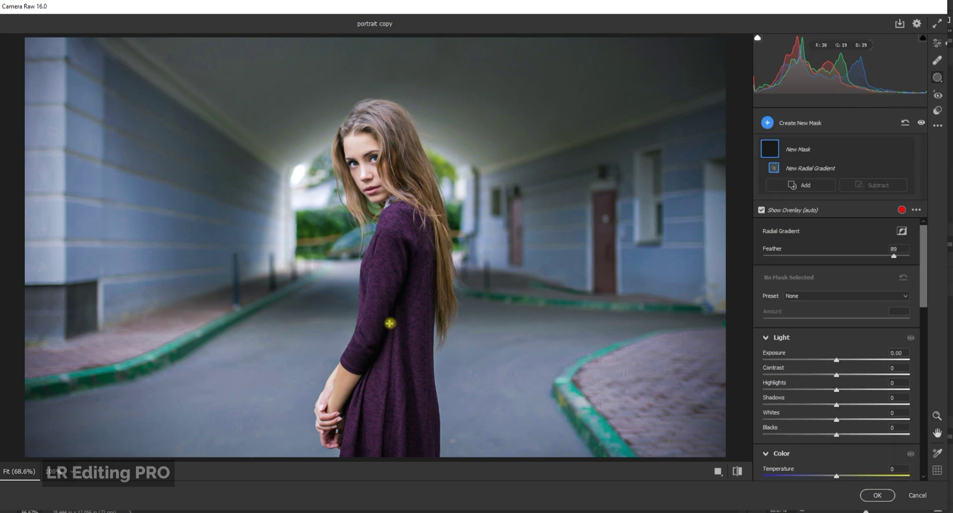
{"action": "mouse_move", "coordinate": [389, 316]}
{"action": "left_mouse_down"}
{"action": "mouse_move", "coordinate": [436, 412]}
{"action": "mouse_move", "coordinate": [421, 405]}
{"action": "left_mouse_up"}
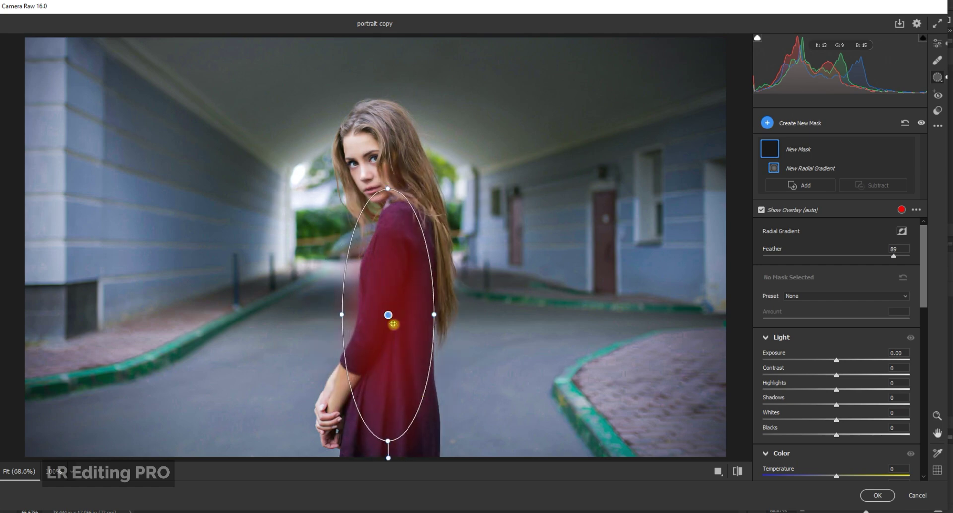
{"action": "left_click_drag", "start_coordinate": [389, 316], "coordinate": [397, 327]}
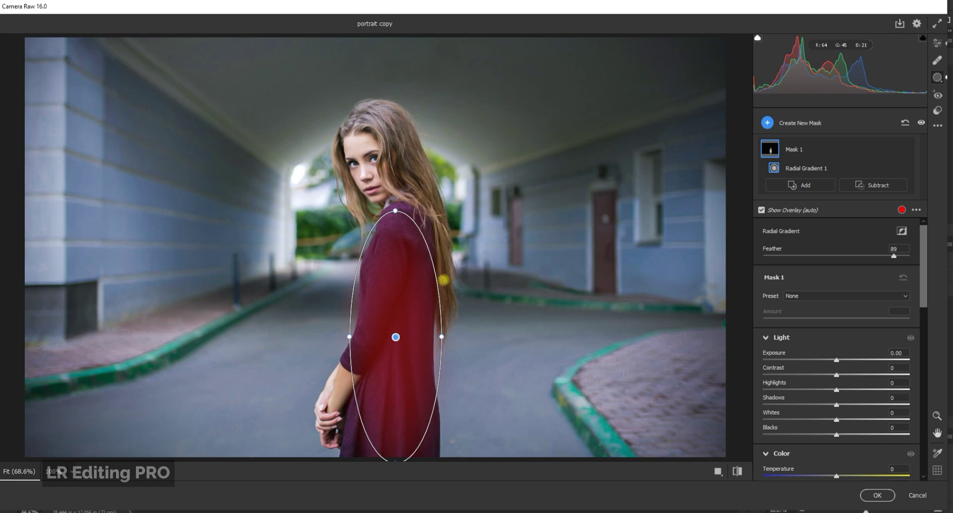
{"action": "left_click_drag", "start_coordinate": [447, 281], "coordinate": [449, 288]}
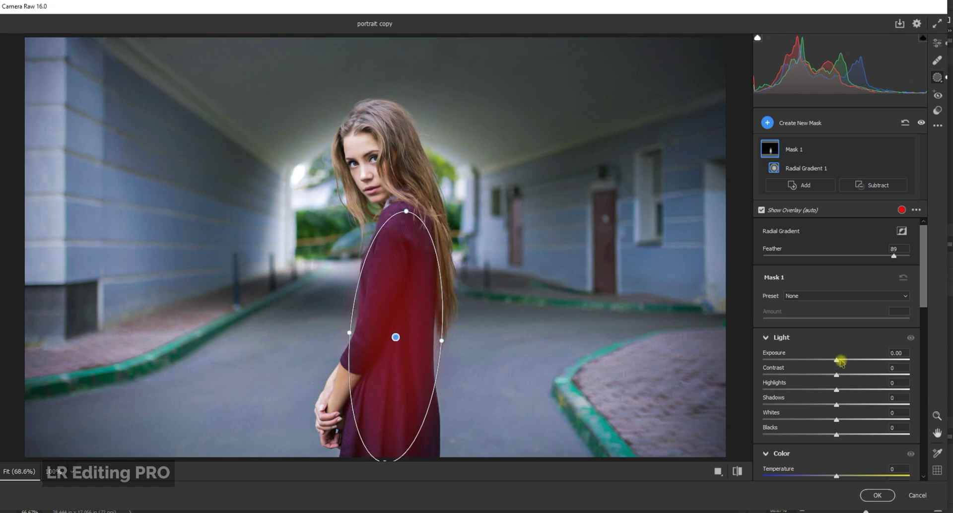
Step: Give the dress mask Exposure +0.45 and Saturation +76
{"action": "left_click_drag", "start_coordinate": [838, 359], "coordinate": [841, 361]}
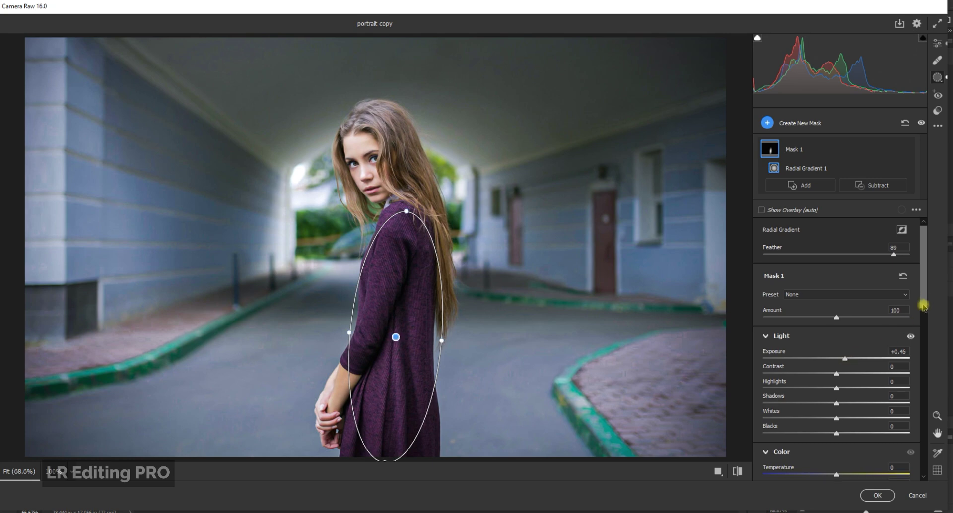
{"action": "scroll", "coordinate": [919, 315], "scroll_direction": "down", "scroll_amount": 2}
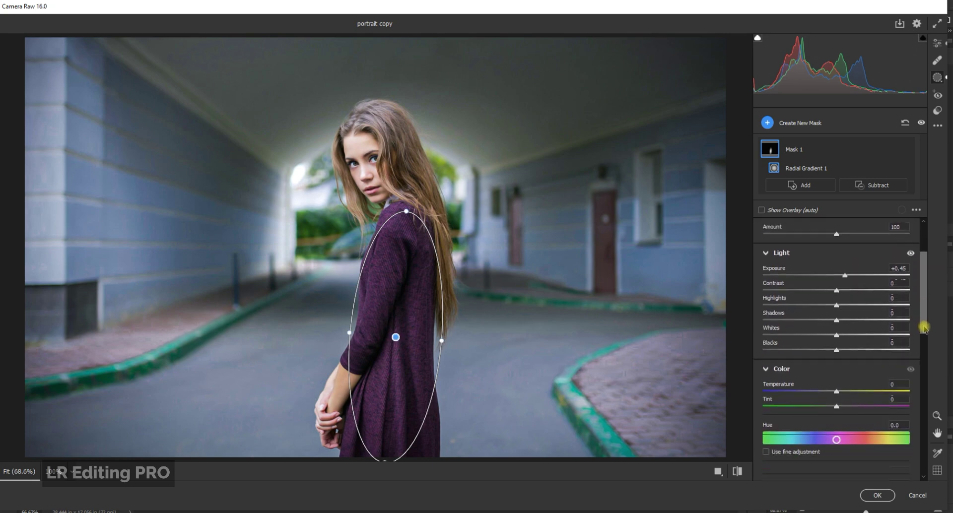
{"action": "scroll", "coordinate": [919, 327], "scroll_direction": "down", "scroll_amount": 2}
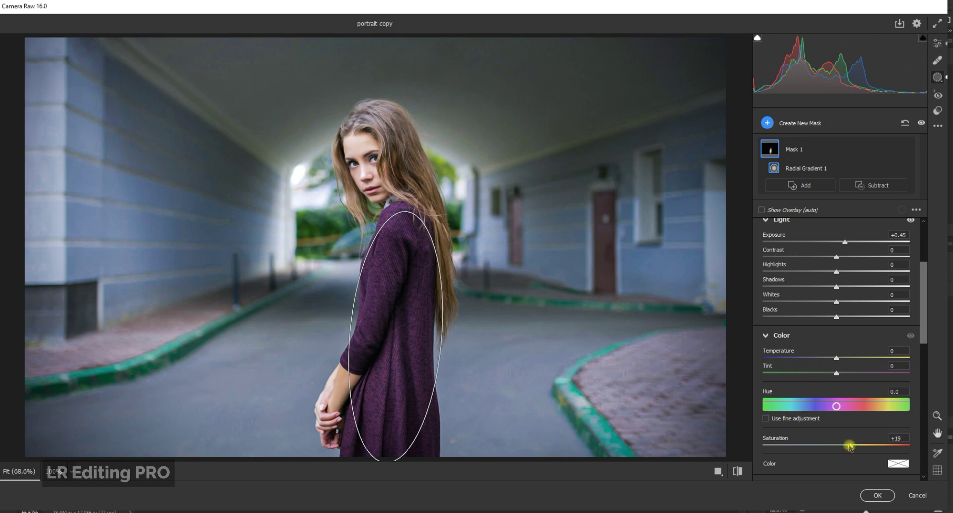
{"action": "left_click_drag", "start_coordinate": [850, 446], "coordinate": [894, 445]}
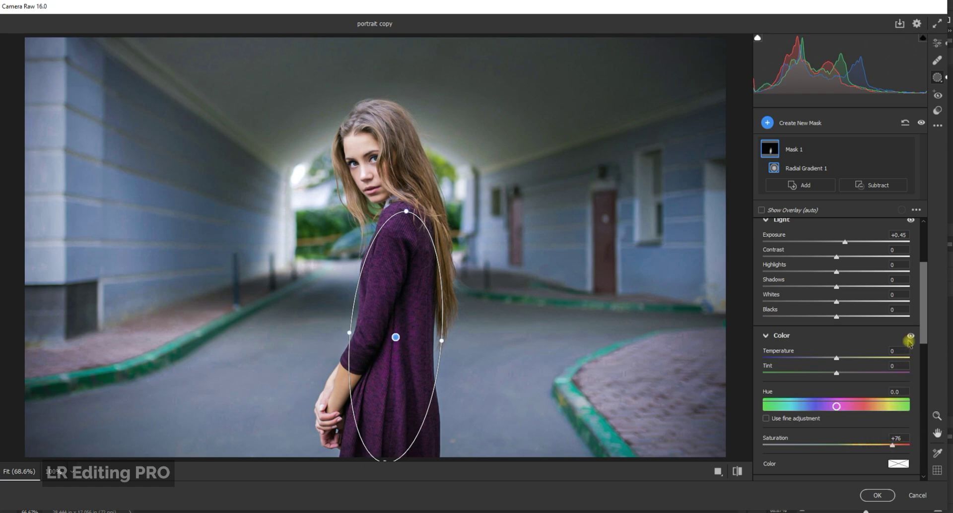
{"action": "left_click_drag", "start_coordinate": [925, 311], "coordinate": [925, 304]}
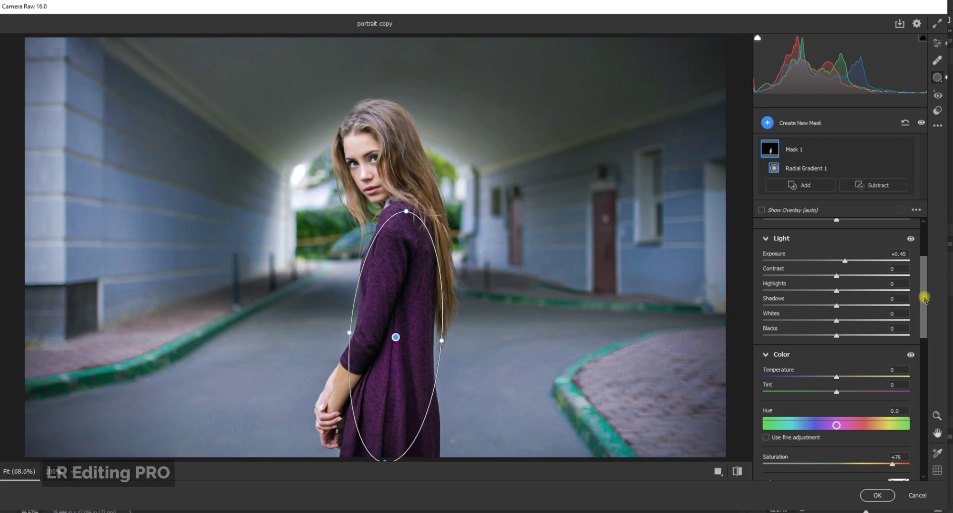
{"action": "left_click", "coordinate": [938, 78]}
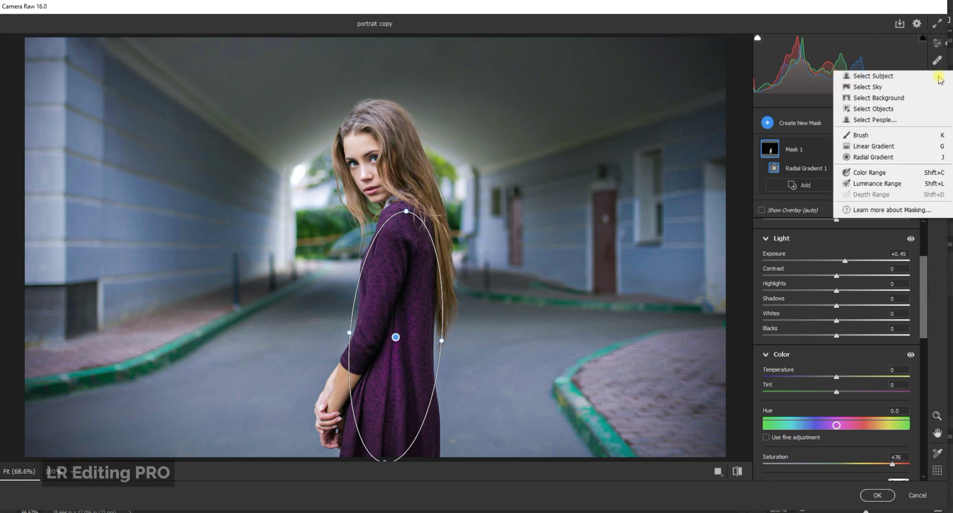
{"action": "left_click", "coordinate": [915, 137]}
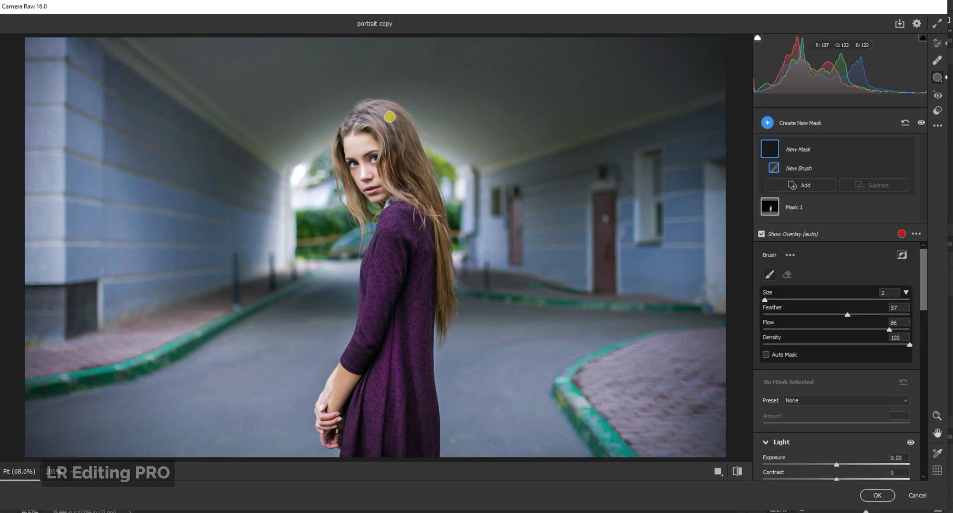
Step: Paint Mask 2 over the woman's hair from crown to ends, erasing overspill with Alt
{"action": "mouse_move", "coordinate": [390, 116]}
{"action": "left_mouse_down"}
{"action": "mouse_move", "coordinate": [408, 160]}
{"action": "mouse_move", "coordinate": [403, 182]}
{"action": "mouse_move", "coordinate": [396, 140]}
{"action": "left_mouse_up"}
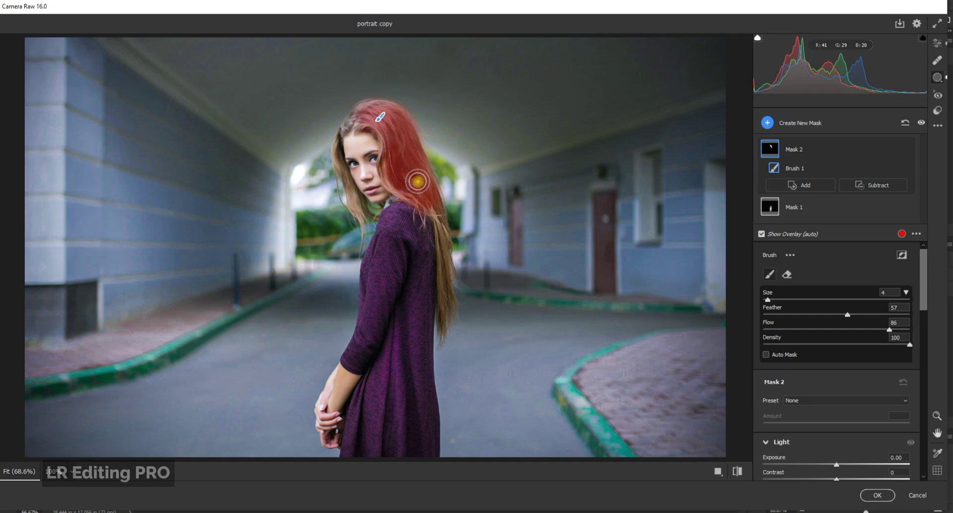
{"action": "key", "text": "bracketleft"}
{"action": "key", "text": "bracketleft"}
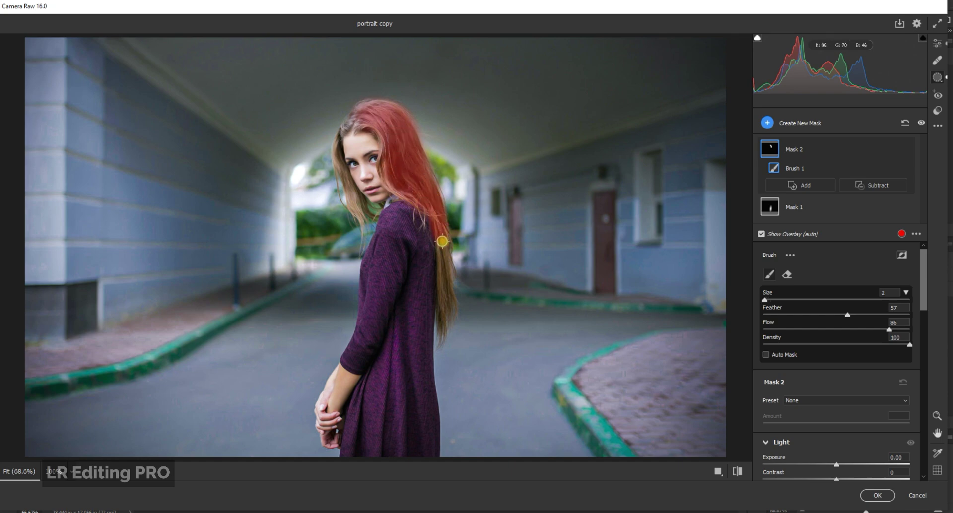
{"action": "left_click_drag", "start_coordinate": [432, 204], "coordinate": [443, 329]}
{"action": "mouse_move", "coordinate": [366, 119]}
{"action": "left_mouse_down"}
{"action": "mouse_move", "coordinate": [341, 121]}
{"action": "mouse_move", "coordinate": [366, 120]}
{"action": "mouse_move", "coordinate": [368, 217]}
{"action": "mouse_move", "coordinate": [352, 127]}
{"action": "left_mouse_up"}
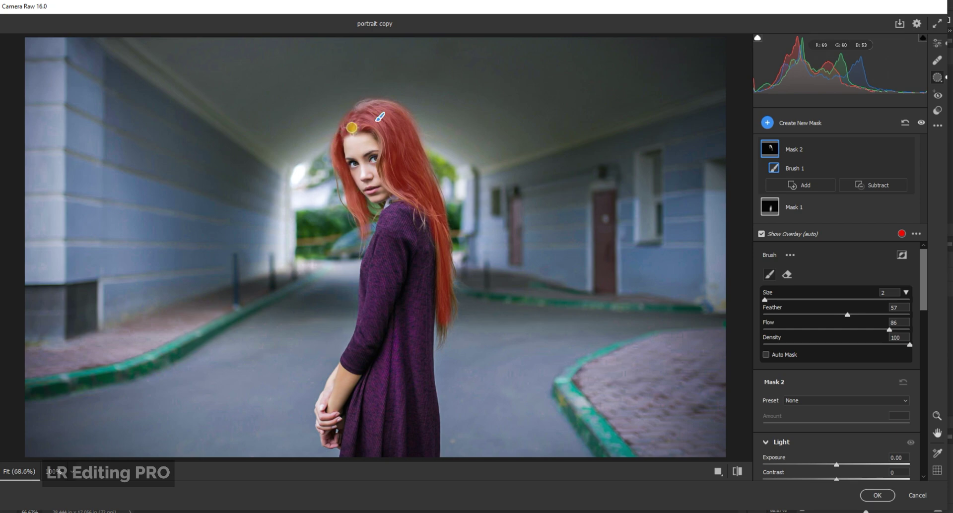
{"action": "left_click_drag", "start_coordinate": [388, 171], "coordinate": [360, 120]}
{"action": "key", "text": "alt"}
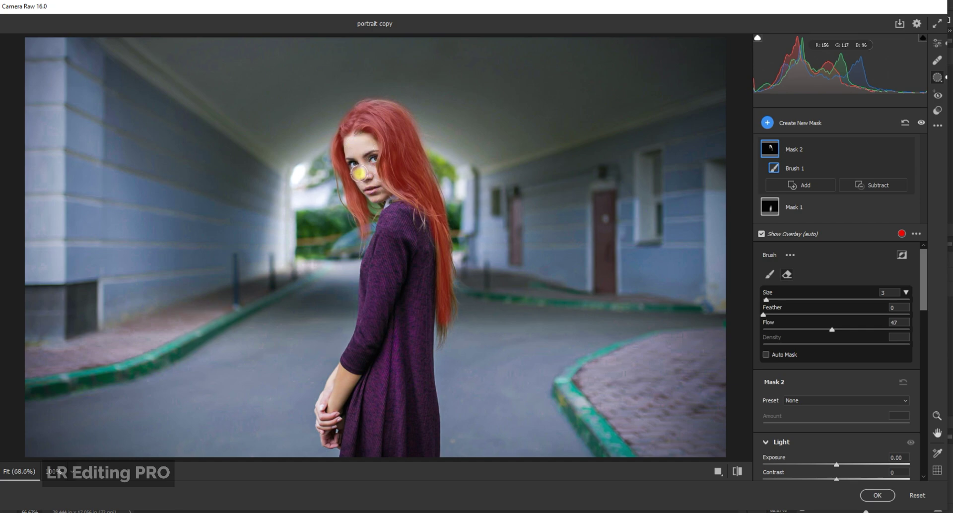
{"action": "key", "text": "alt"}
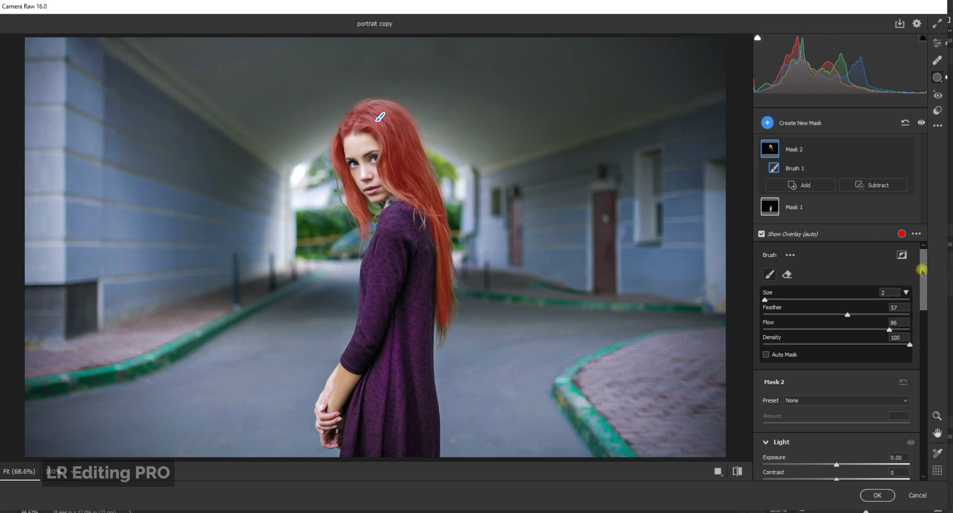
Step: Give the Mask 2 hair Saturation +75, Clarity +7 and Shadows +21
{"action": "left_click_drag", "start_coordinate": [922, 272], "coordinate": [921, 319]}
{"action": "scroll", "coordinate": [854, 390], "scroll_direction": "down", "scroll_amount": 2}
{"action": "scroll", "coordinate": [855, 390], "scroll_direction": "down", "scroll_amount": 2}
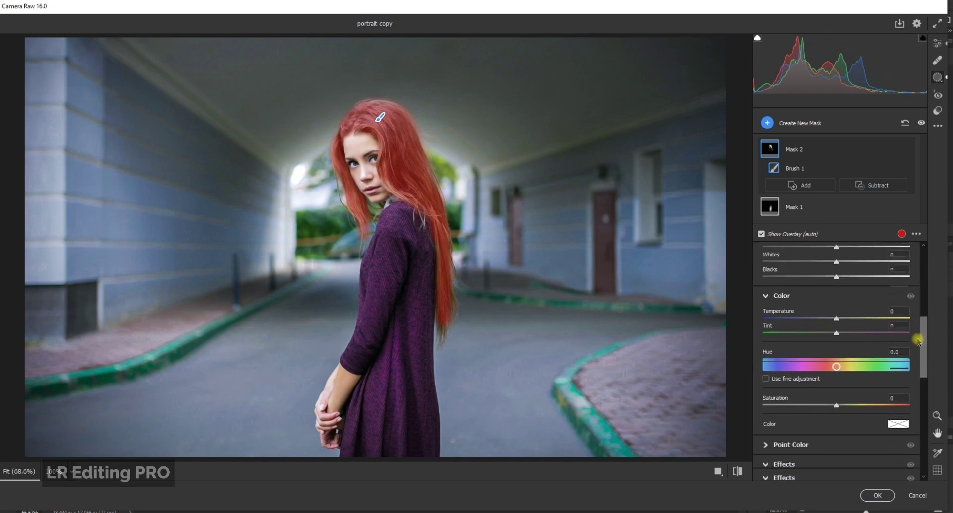
{"action": "scroll", "coordinate": [854, 390], "scroll_direction": "down", "scroll_amount": 2}
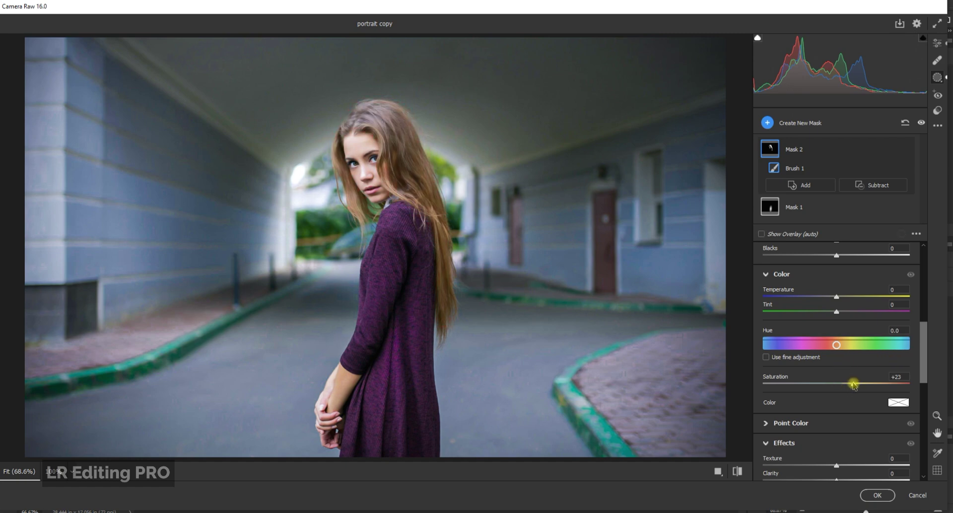
{"action": "left_click_drag", "start_coordinate": [854, 385], "coordinate": [864, 388]}
{"action": "mouse_move", "coordinate": [874, 386]}
{"action": "left_mouse_down"}
{"action": "mouse_move", "coordinate": [847, 386]}
{"action": "mouse_move", "coordinate": [885, 390]}
{"action": "left_mouse_up"}
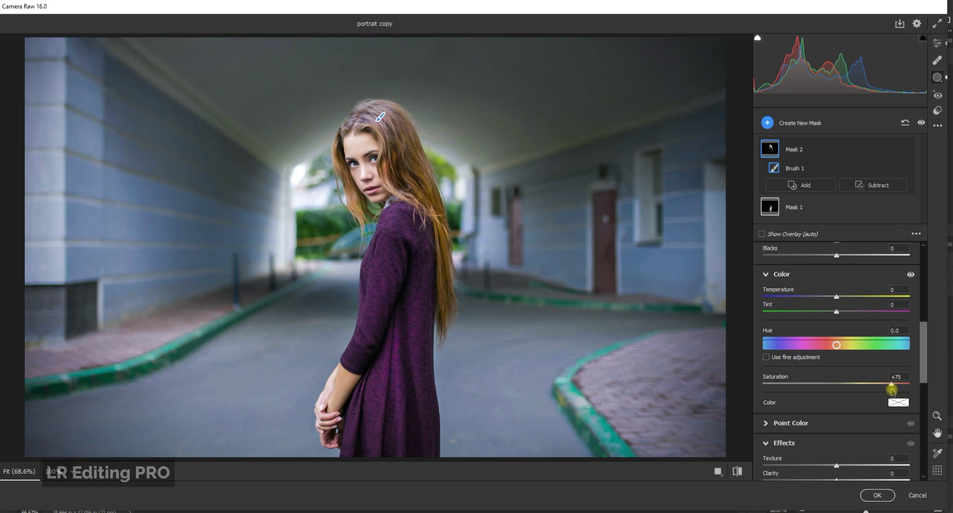
{"action": "left_click_drag", "start_coordinate": [921, 355], "coordinate": [921, 372]}
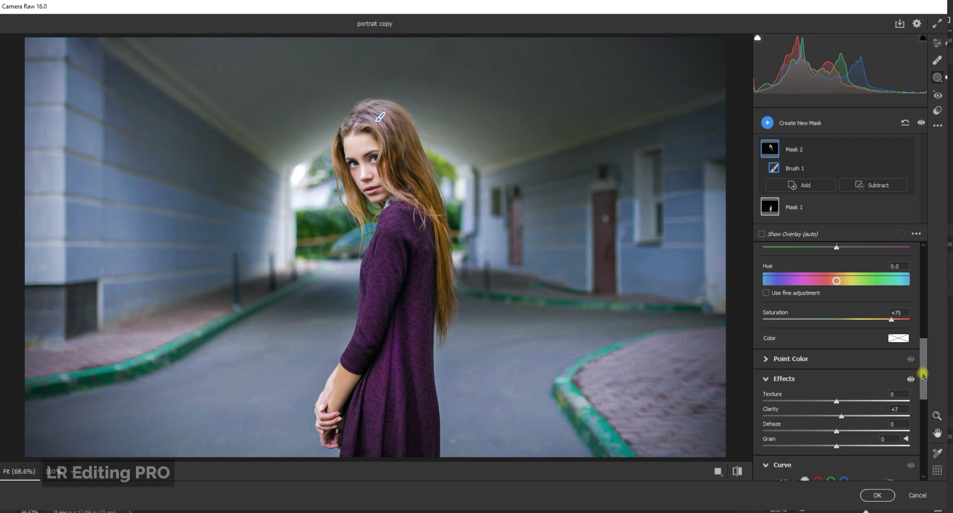
{"action": "left_click_drag", "start_coordinate": [922, 385], "coordinate": [922, 335]}
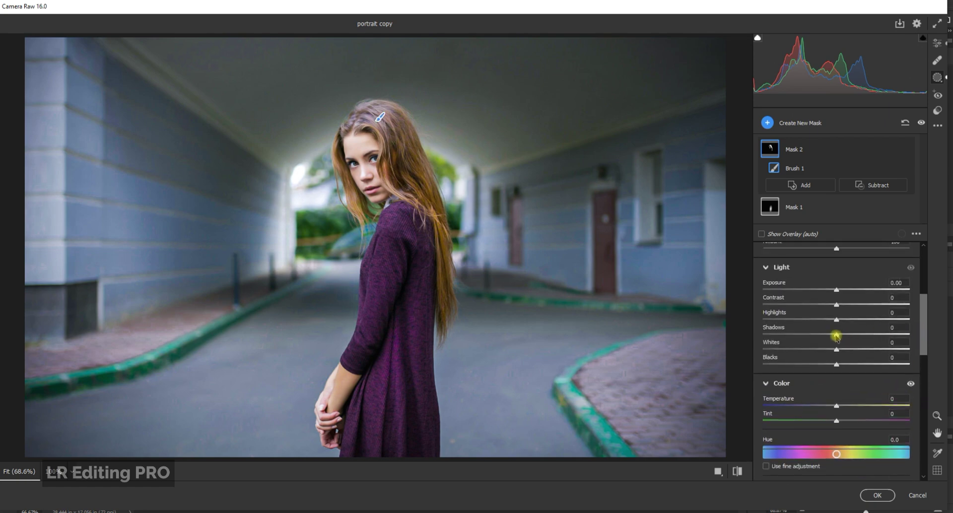
{"action": "mouse_move", "coordinate": [837, 336]}
{"action": "left_mouse_down"}
{"action": "mouse_move", "coordinate": [869, 336]}
{"action": "mouse_move", "coordinate": [847, 335]}
{"action": "mouse_move", "coordinate": [860, 337]}
{"action": "left_mouse_up"}
{"action": "left_click_drag", "start_coordinate": [927, 321], "coordinate": [924, 324]}
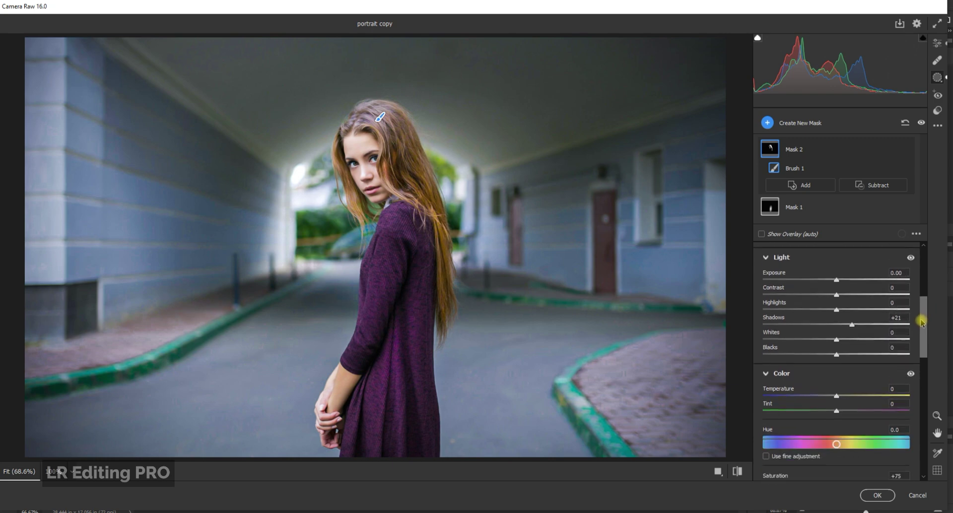
Step: Create brush Mask 3 with an enlarged brush, painted over the woman's face and hand
{"action": "left_click", "coordinate": [768, 123]}
{"action": "left_click", "coordinate": [795, 188]}
{"action": "left_click", "coordinate": [782, 188]}
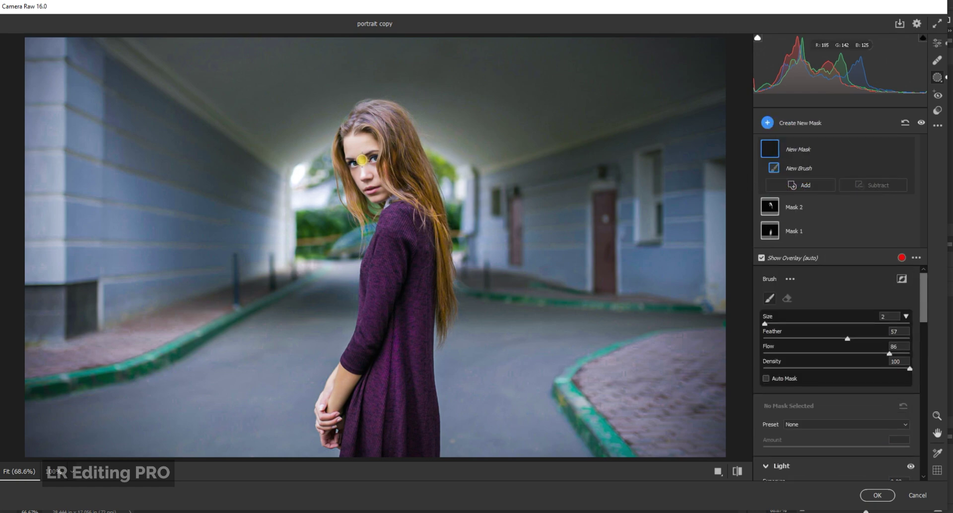
{"action": "key", "text": "bracketright"}
{"action": "left_click_drag", "start_coordinate": [354, 146], "coordinate": [364, 193]}
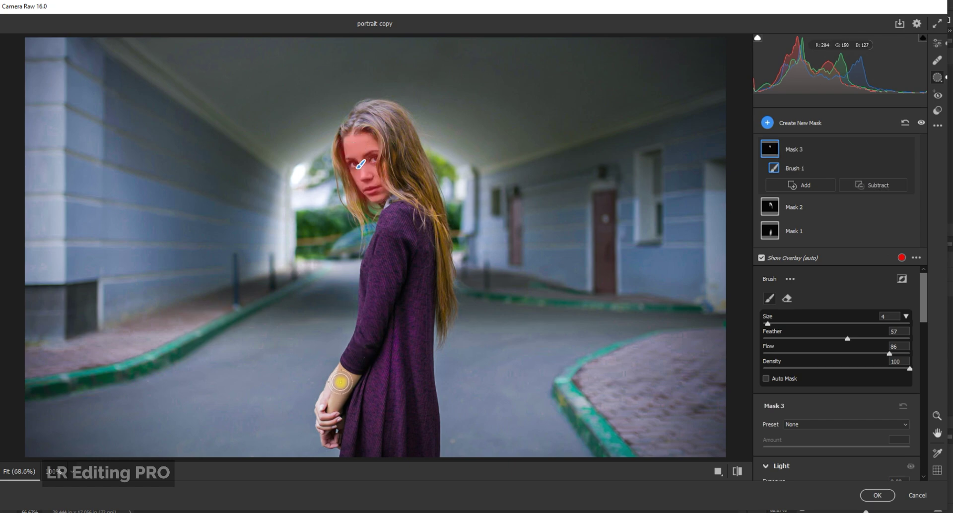
{"action": "left_click_drag", "start_coordinate": [343, 383], "coordinate": [341, 387]}
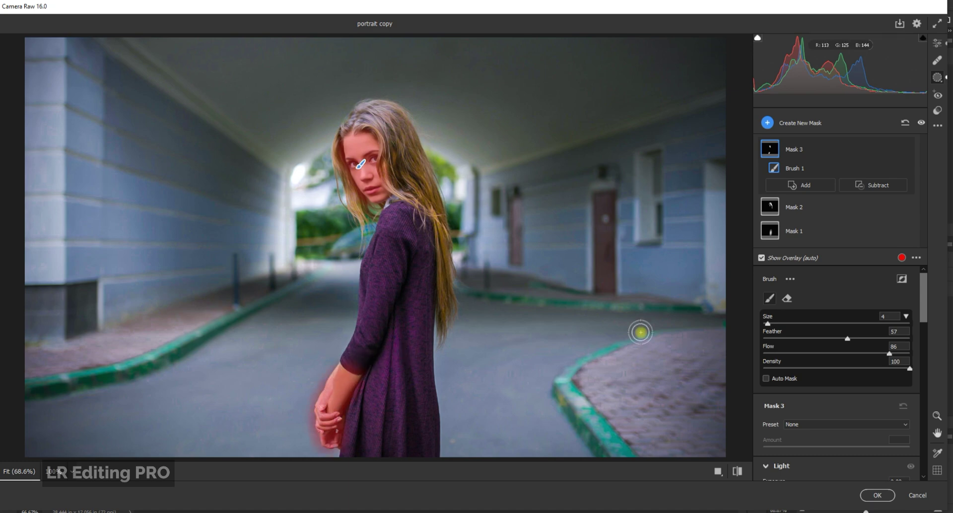
{"action": "left_click_drag", "start_coordinate": [921, 292], "coordinate": [916, 353]}
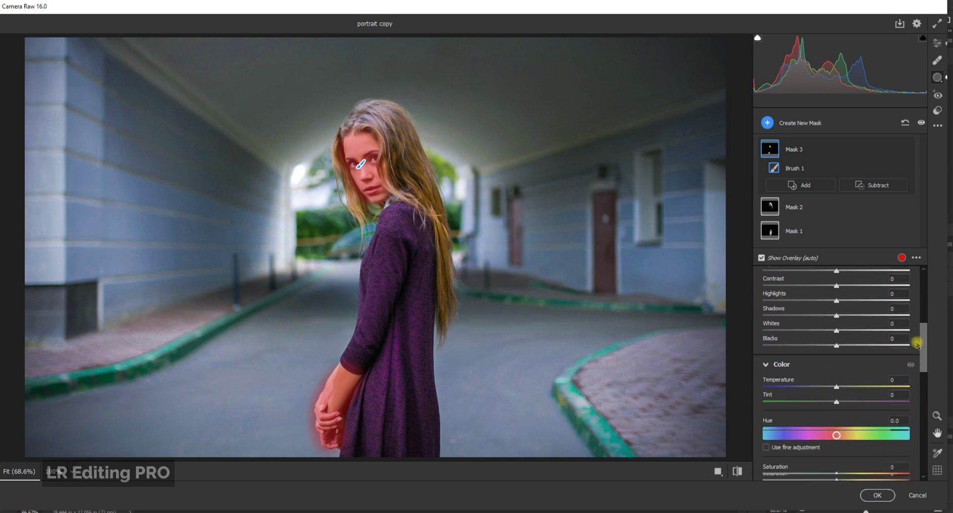
Step: Raise Mask 3's Saturation to +19 and nudge its Exposure up slightly
{"action": "mouse_move", "coordinate": [847, 426]}
{"action": "left_mouse_down"}
{"action": "mouse_move", "coordinate": [866, 428]}
{"action": "mouse_move", "coordinate": [853, 430]}
{"action": "left_mouse_up"}
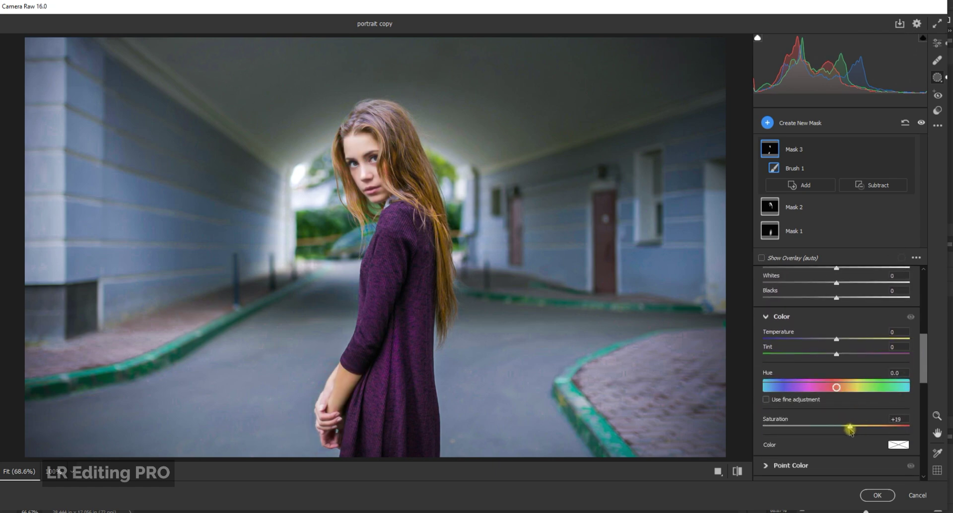
{"action": "left_click_drag", "start_coordinate": [926, 376], "coordinate": [922, 353]}
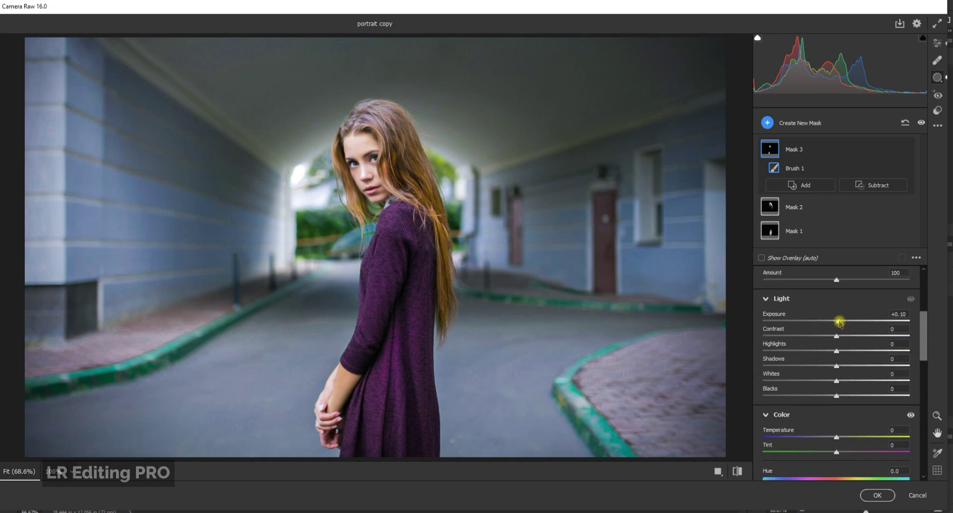
{"action": "left_click_drag", "start_coordinate": [839, 323], "coordinate": [841, 323]}
{"action": "left_click_drag", "start_coordinate": [920, 334], "coordinate": [922, 353]}
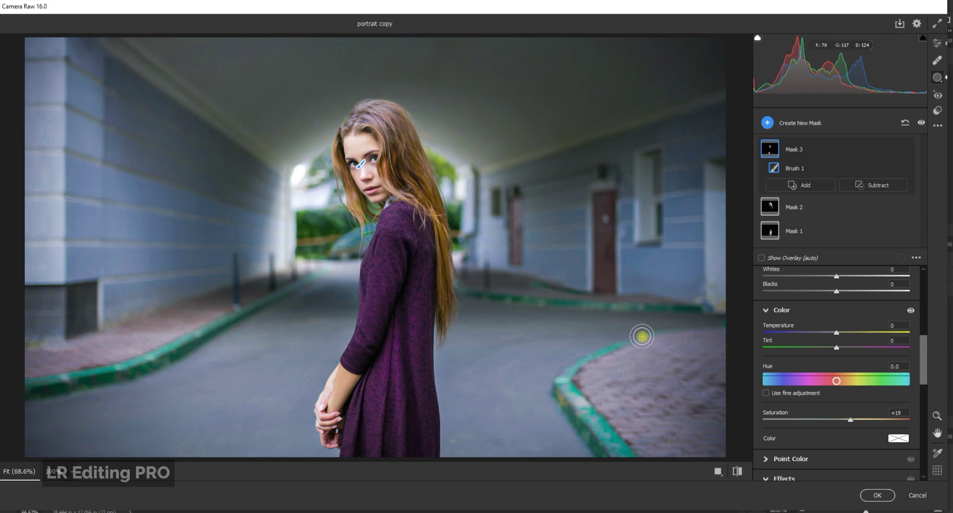
Step: Draw a radial gradient ellipse as Mask 4, centred on the woman and stretched across the tunnel
{"action": "left_click", "coordinate": [769, 123]}
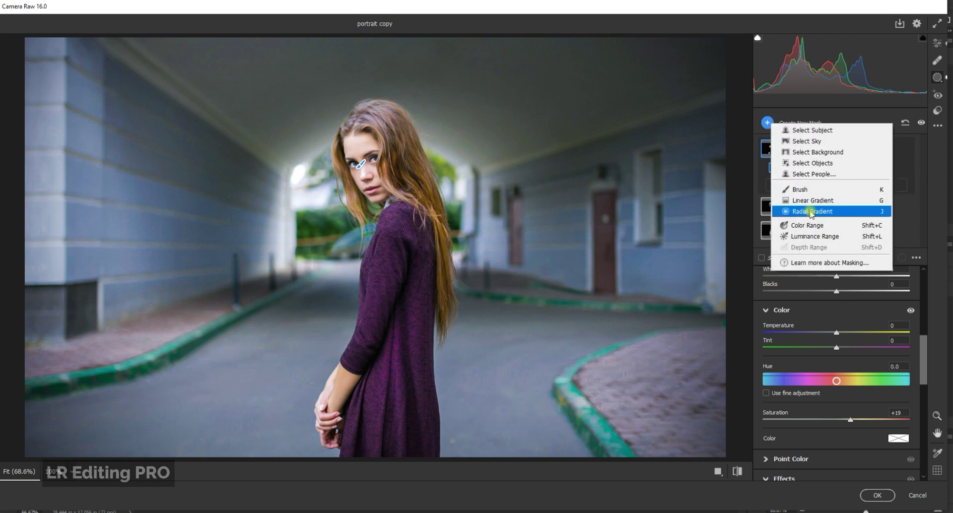
{"action": "left_click", "coordinate": [812, 212]}
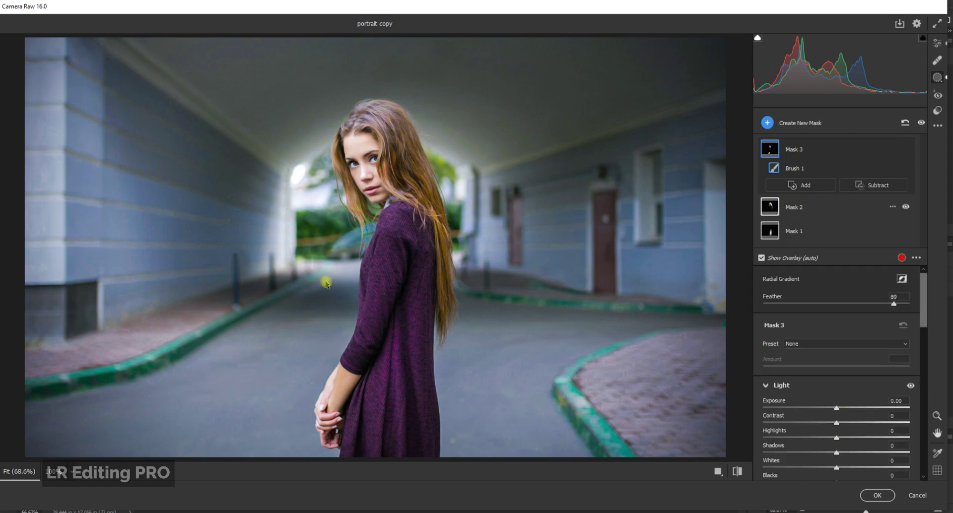
{"action": "mouse_move", "coordinate": [272, 196]}
{"action": "left_mouse_down"}
{"action": "mouse_move", "coordinate": [432, 327]}
{"action": "mouse_move", "coordinate": [445, 324]}
{"action": "left_mouse_up"}
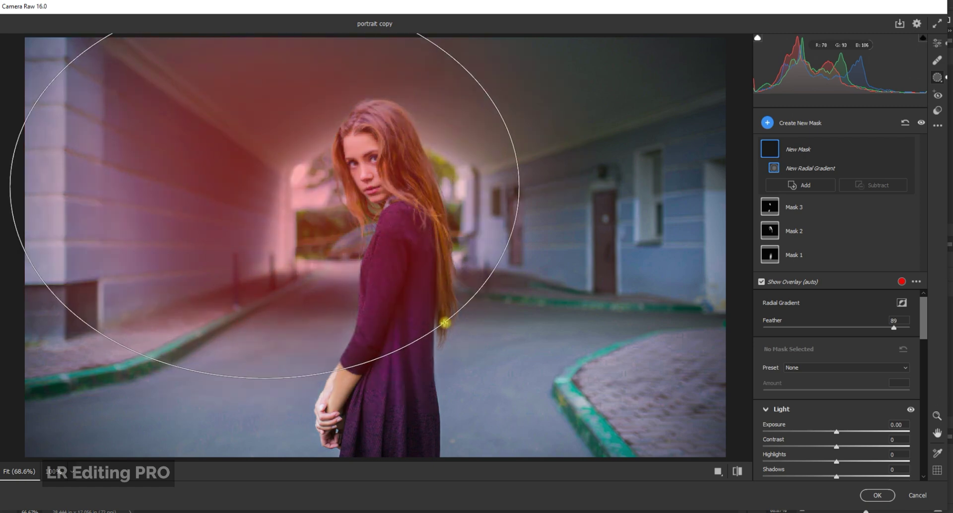
{"action": "mouse_move", "coordinate": [263, 187]}
{"action": "left_mouse_down"}
{"action": "mouse_move", "coordinate": [383, 245]}
{"action": "mouse_move", "coordinate": [380, 253]}
{"action": "left_mouse_up"}
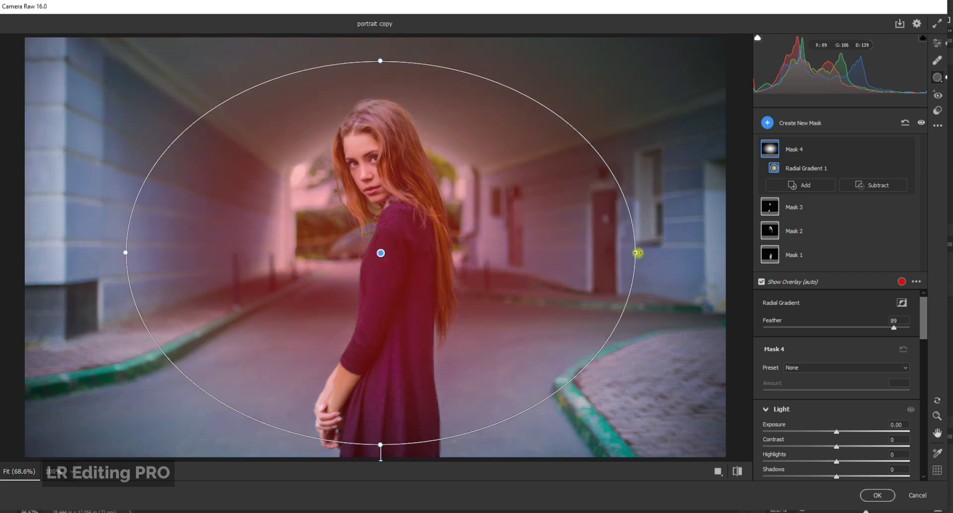
{"action": "left_click_drag", "start_coordinate": [637, 253], "coordinate": [668, 252]}
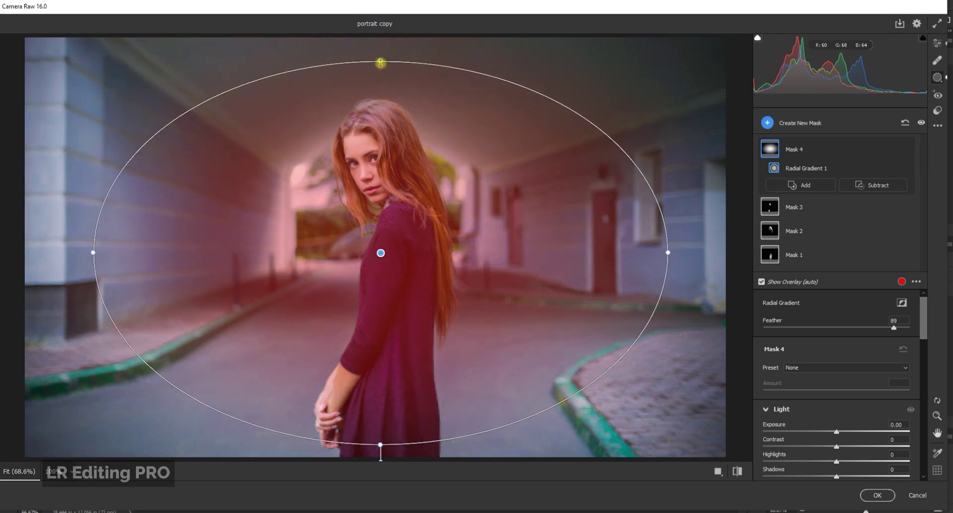
{"action": "left_click_drag", "start_coordinate": [380, 61], "coordinate": [383, 52]}
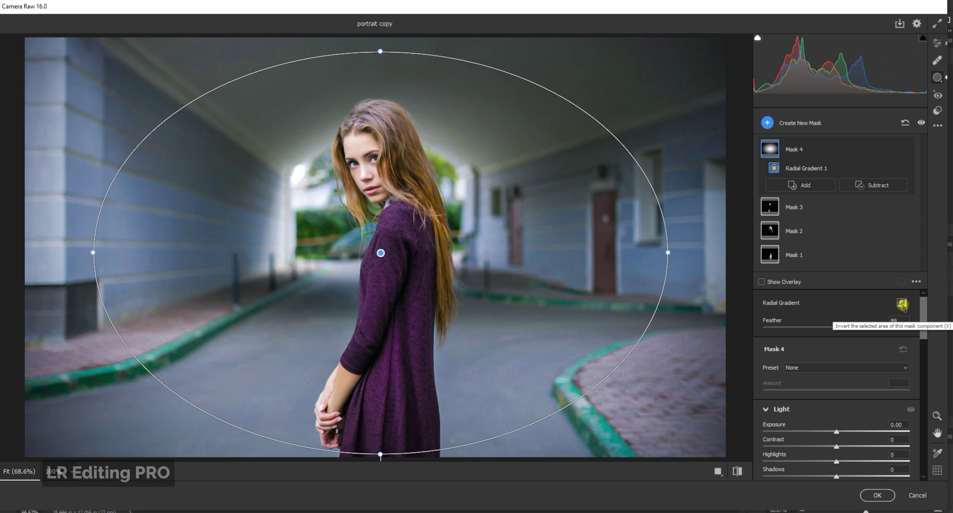
Step: Invert Mask 4 and set Exposure -0.35, Contrast +57, Highlights -44, Blacks -7
{"action": "left_click", "coordinate": [903, 305]}
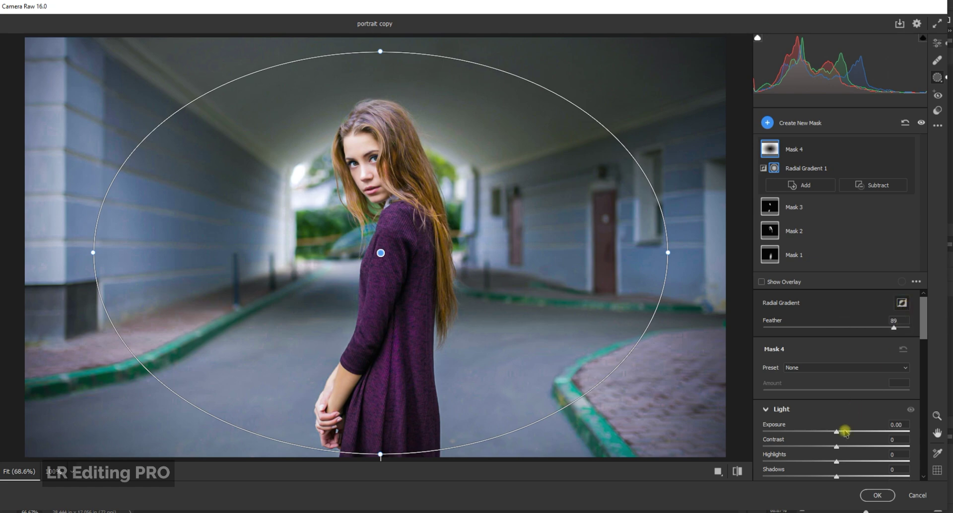
{"action": "left_click_drag", "start_coordinate": [837, 432], "coordinate": [826, 434]}
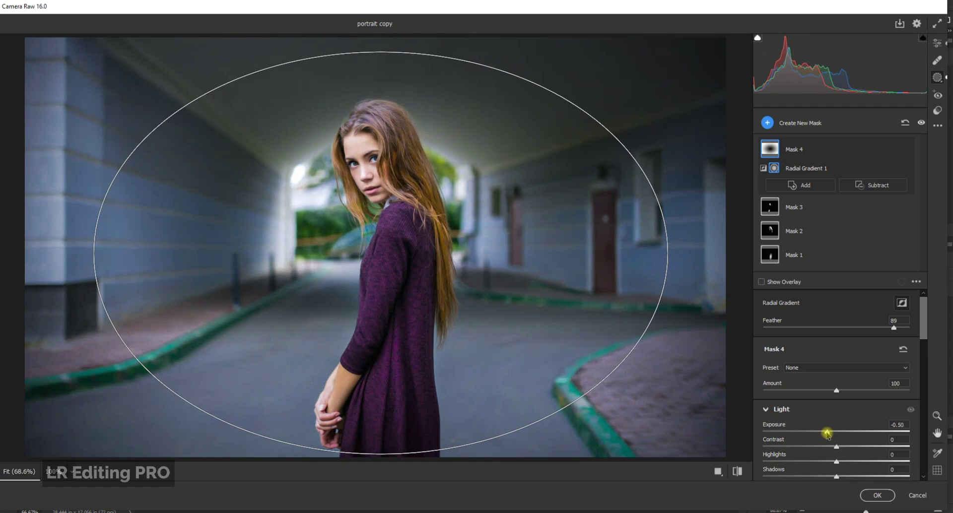
{"action": "left_click_drag", "start_coordinate": [827, 434], "coordinate": [877, 447]}
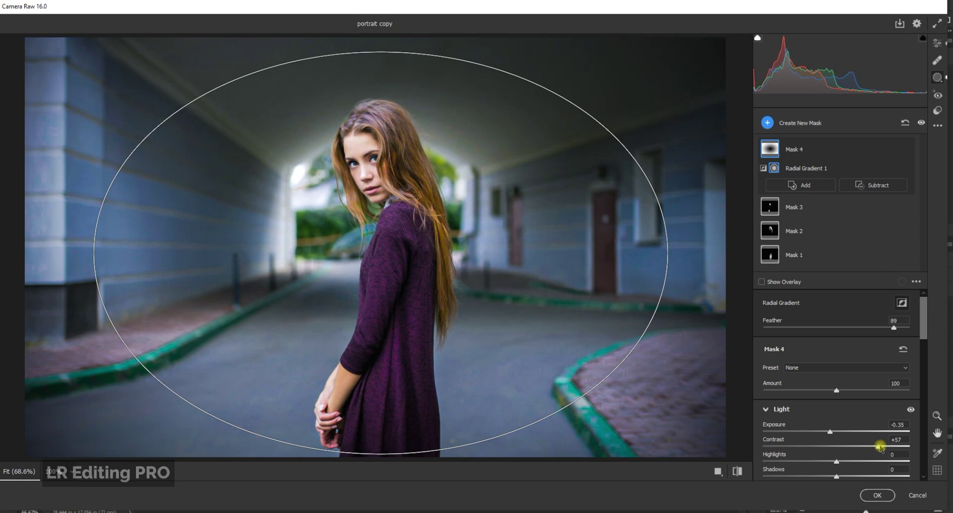
{"action": "left_click_drag", "start_coordinate": [924, 329], "coordinate": [918, 350]}
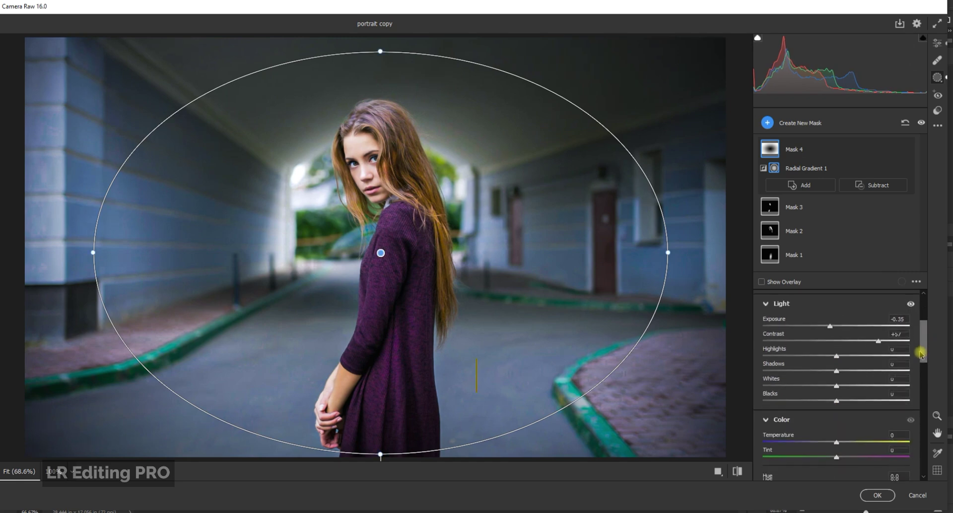
{"action": "left_click_drag", "start_coordinate": [837, 376], "coordinate": [804, 379]}
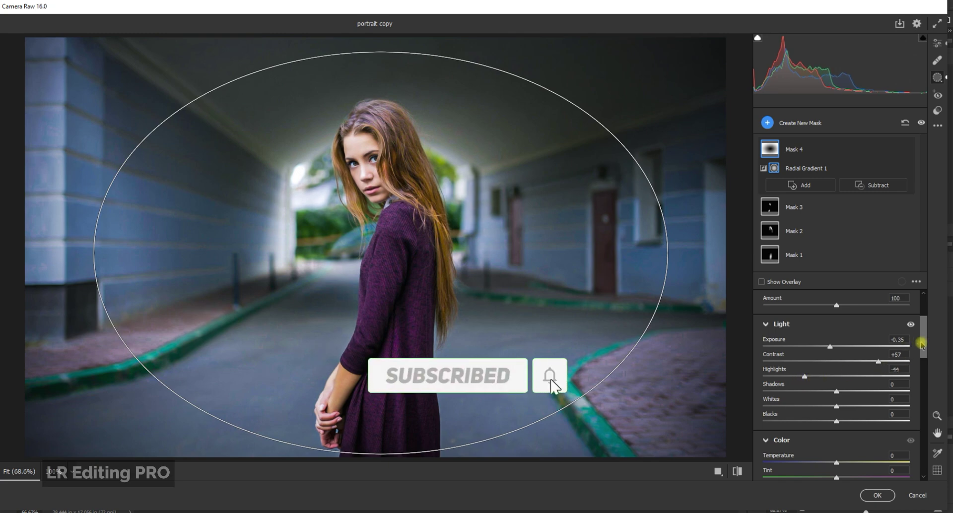
{"action": "left_click_drag", "start_coordinate": [922, 344], "coordinate": [923, 361]}
{"action": "scroll", "coordinate": [923, 348], "scroll_direction": "down", "scroll_amount": 2}
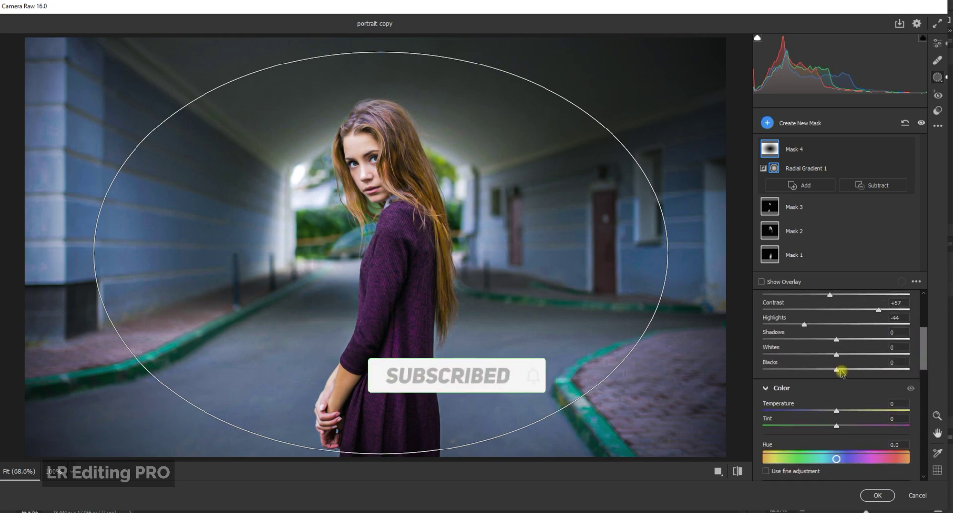
{"action": "left_click_drag", "start_coordinate": [847, 373], "coordinate": [832, 372]}
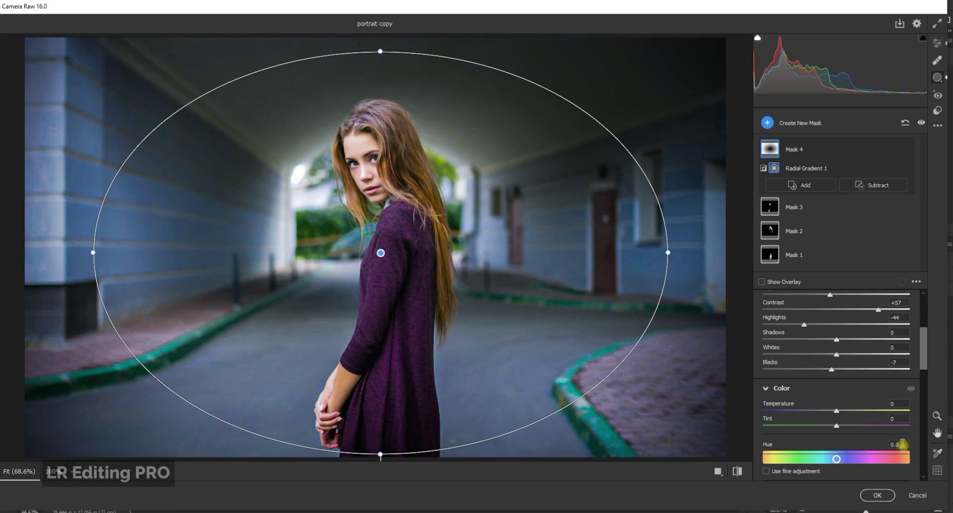
Step: Raise the global Exposure from +0.40 to +0.60 in the Edit panel's Light section
{"action": "left_click", "coordinate": [937, 47]}
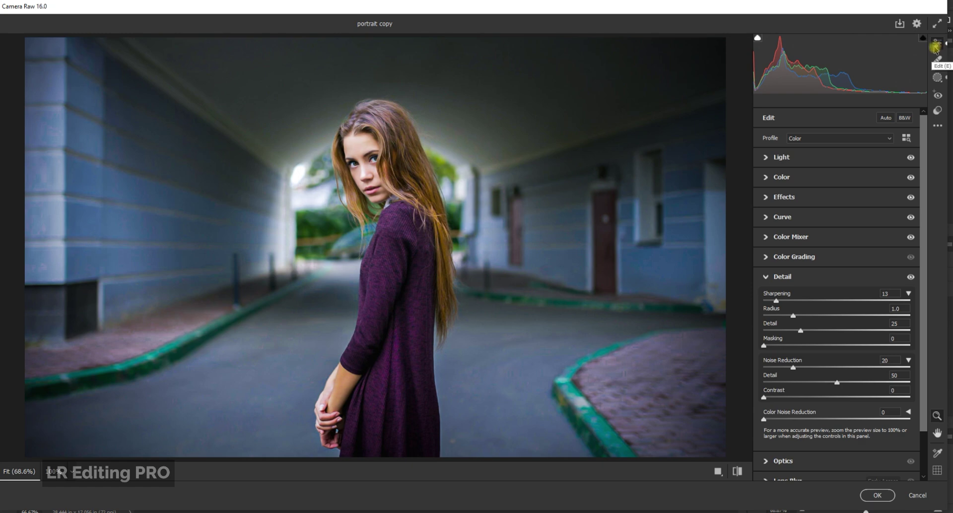
{"action": "left_click", "coordinate": [768, 157]}
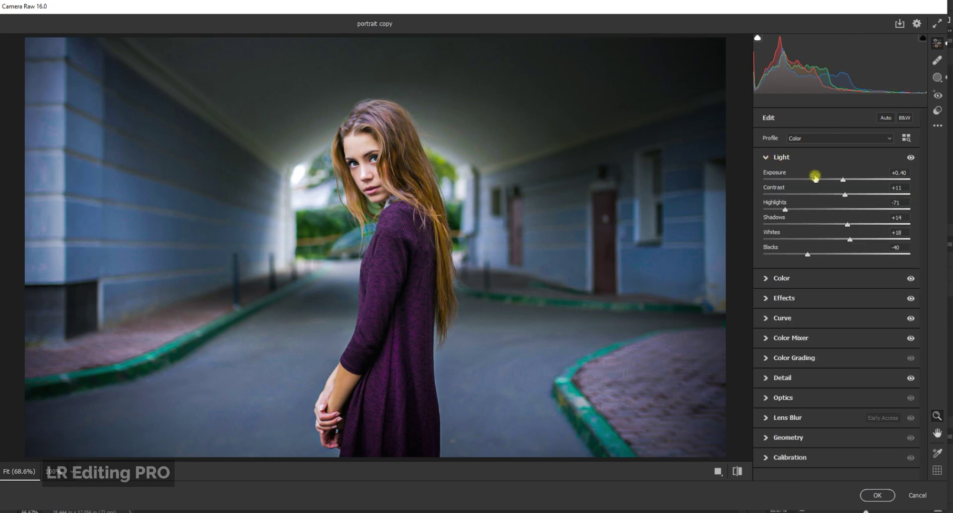
{"action": "left_click_drag", "start_coordinate": [845, 182], "coordinate": [848, 181]}
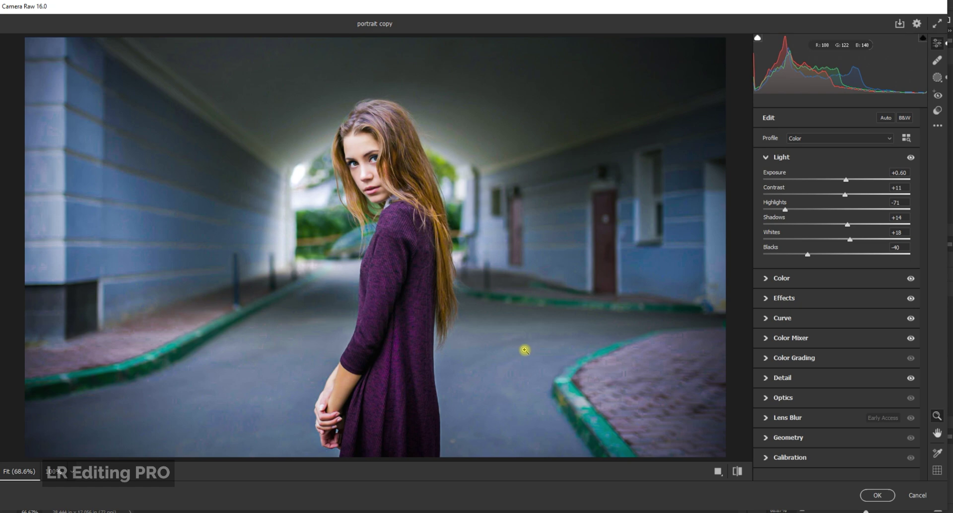
Step: Compare the graded photo against the unedited original, ending on the edited view
{"action": "key", "text": "backslash"}
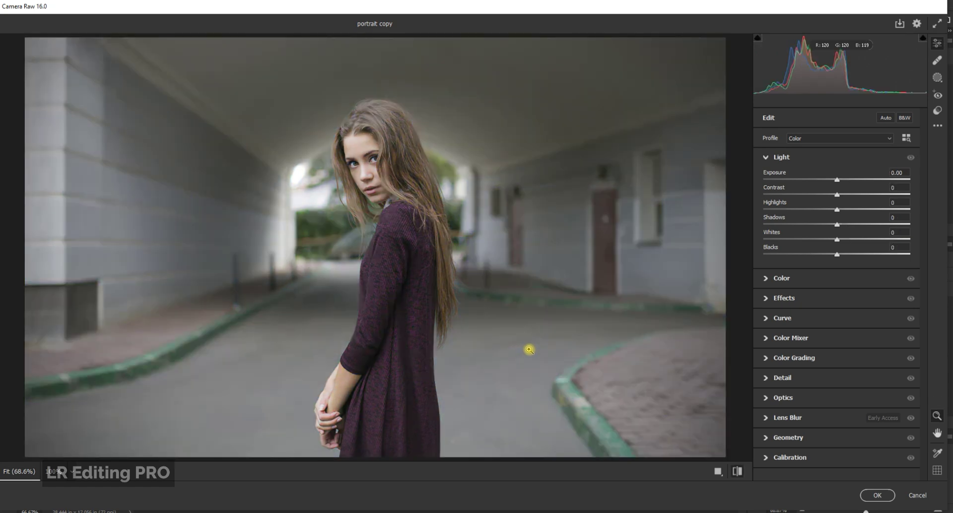
{"action": "key", "text": "backslash"}
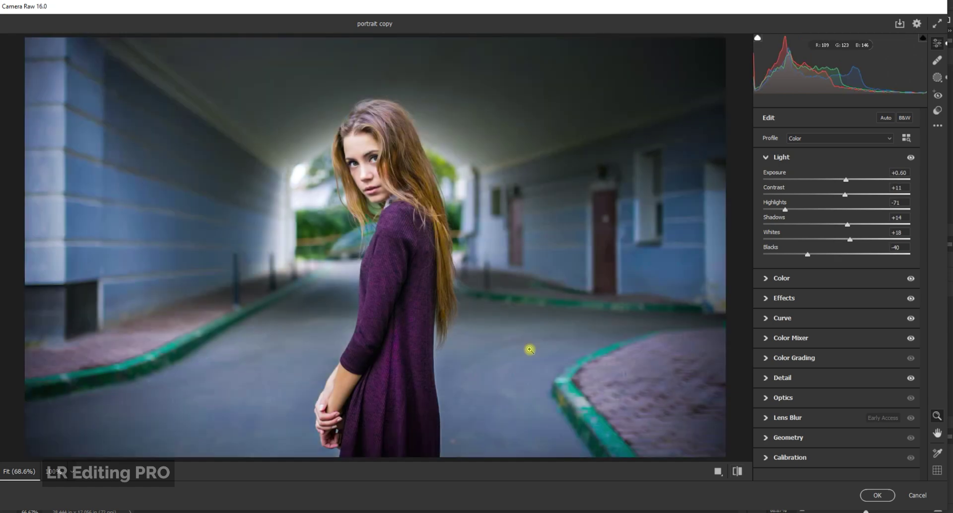
{"action": "key", "text": "backslash"}
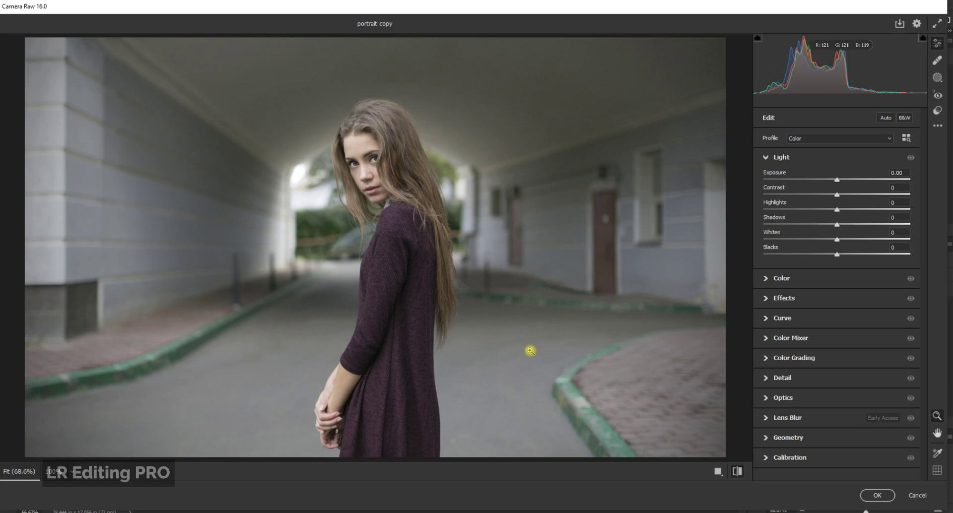
{"action": "key", "text": "backslash"}
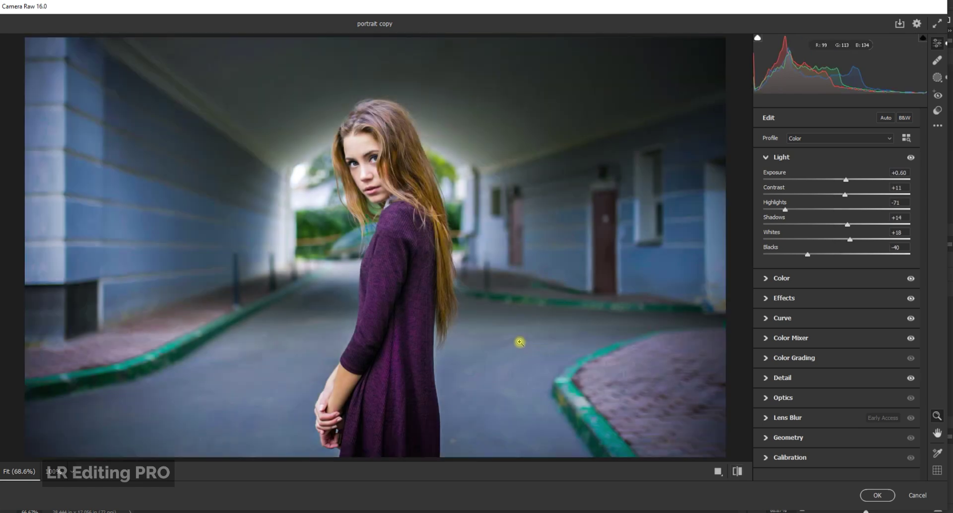
{"action": "left_click", "coordinate": [738, 472]}
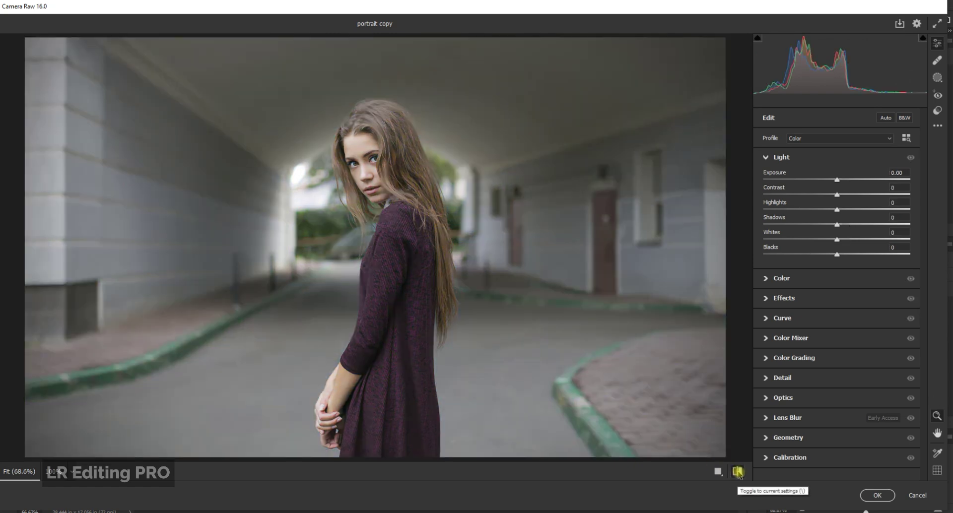
{"action": "left_click", "coordinate": [739, 472]}
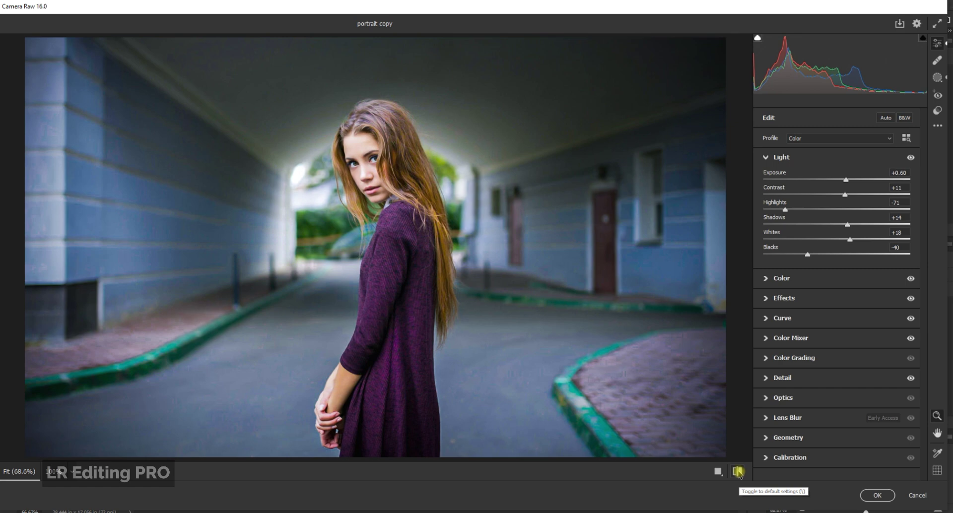
Step: Commit the Camera Raw grade, then hide and reshow Background copy to compare with the original
{"action": "left_click", "coordinate": [878, 496]}
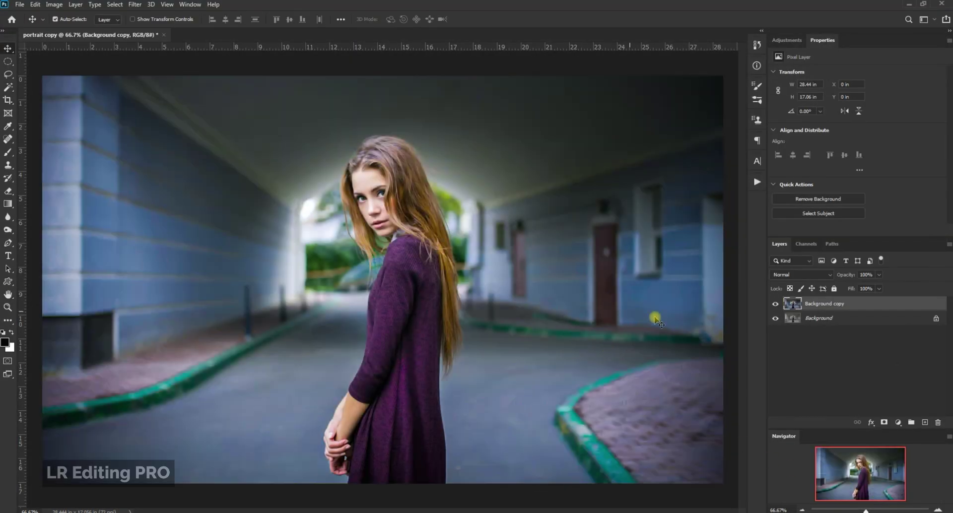
{"action": "left_click", "coordinate": [775, 304]}
{"action": "left_click", "coordinate": [776, 303]}
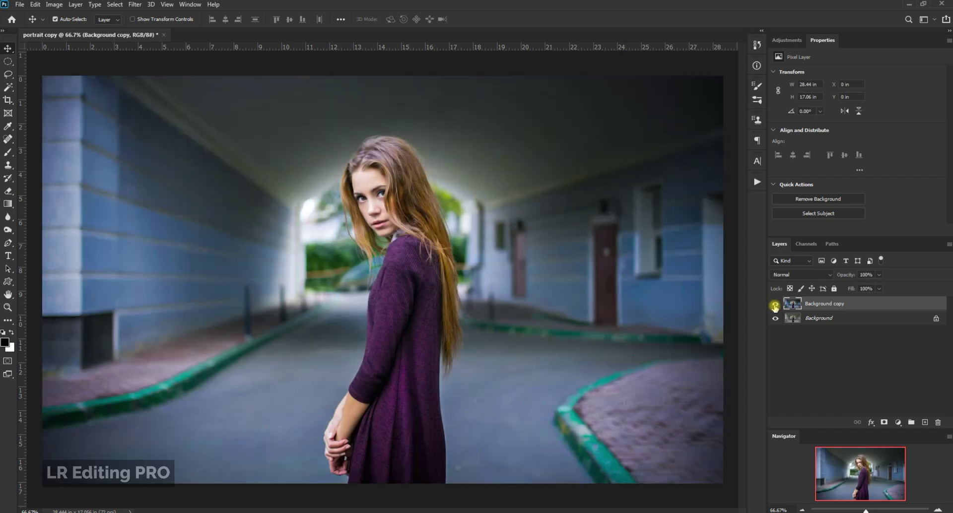